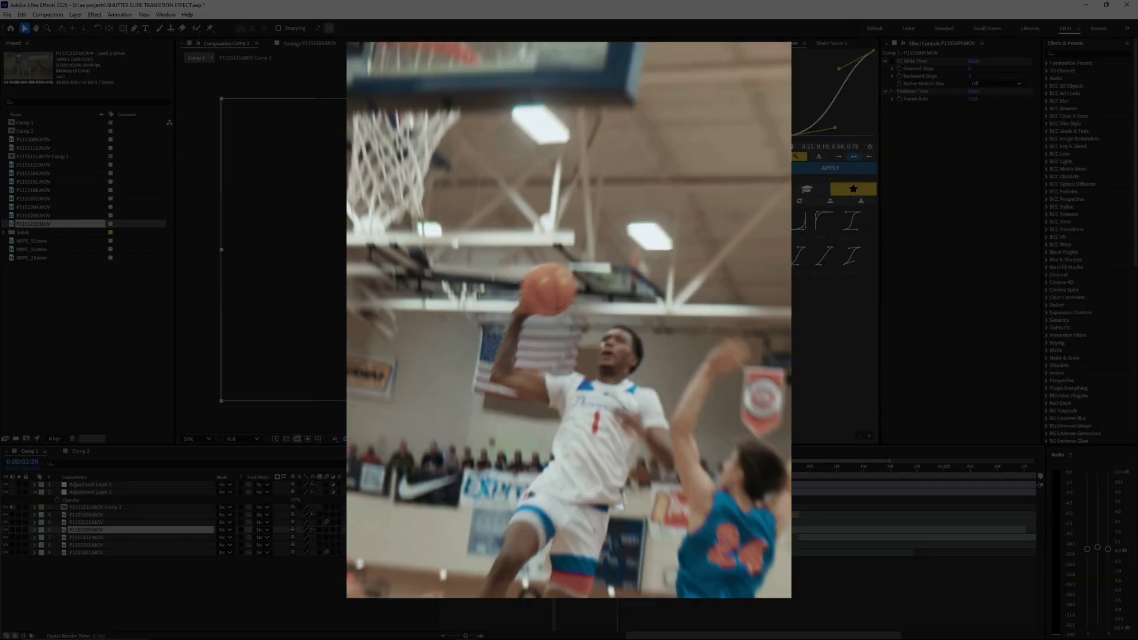
Examine the slow-shutter clip P1155009.MOV and the layer above it in Comp 1 around 0:00:02:22.
mouse_move(577, 471)
mouse_down()
mouse_move(606, 470)
mouse_move(580, 472)
mouse_up()
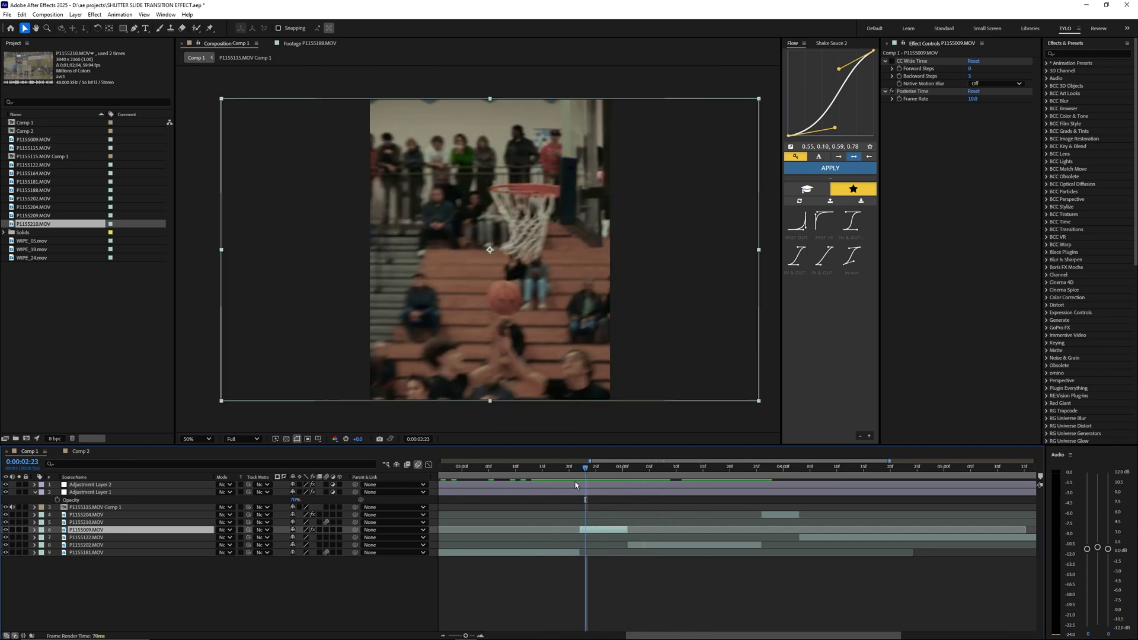
drag(552, 472, 579, 471)
key(ctrl+Up)
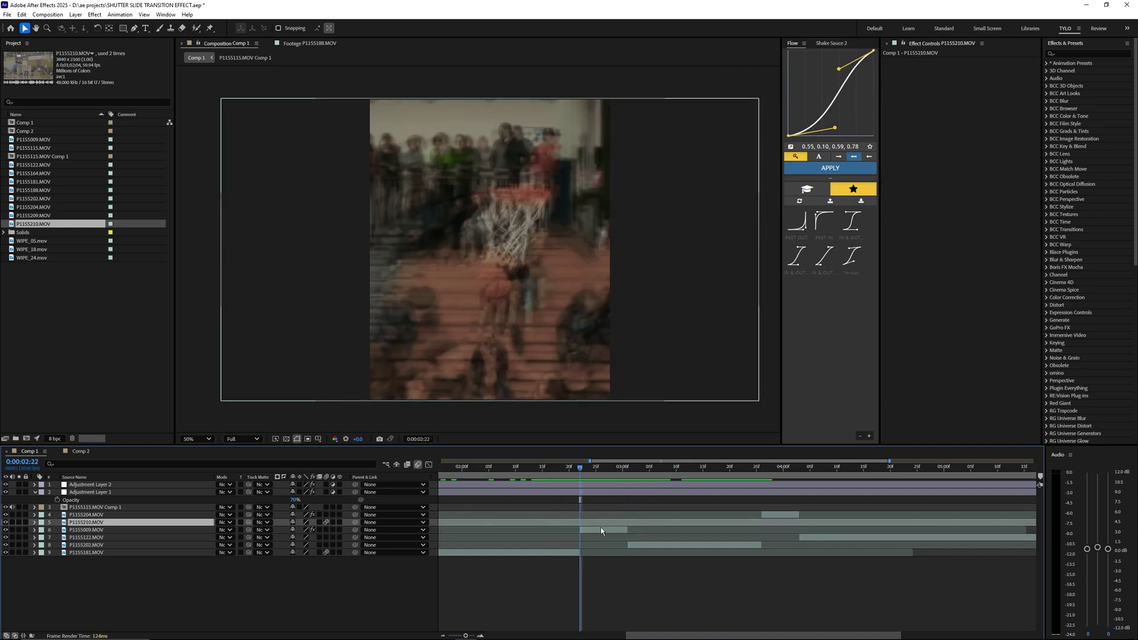
key(ctrl+Down)
Switch to the browser and look over the Step-print example clips on the Eyecandy page.
click(248, 631)
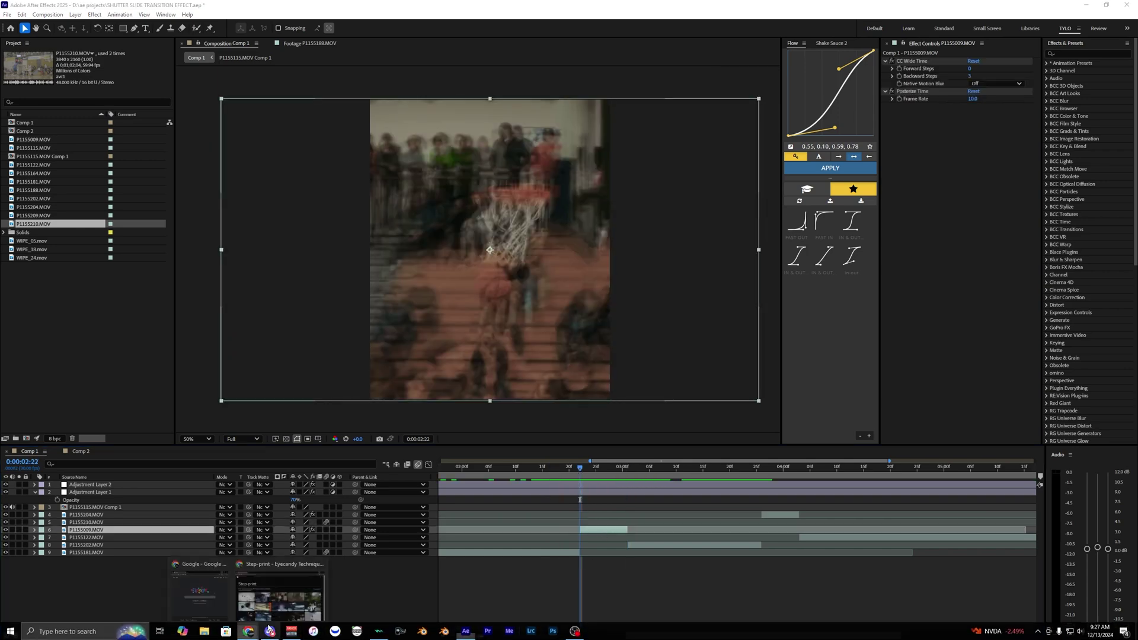
click(282, 592)
scroll(402, 356, down, 4)
scroll(373, 347, up, 4)
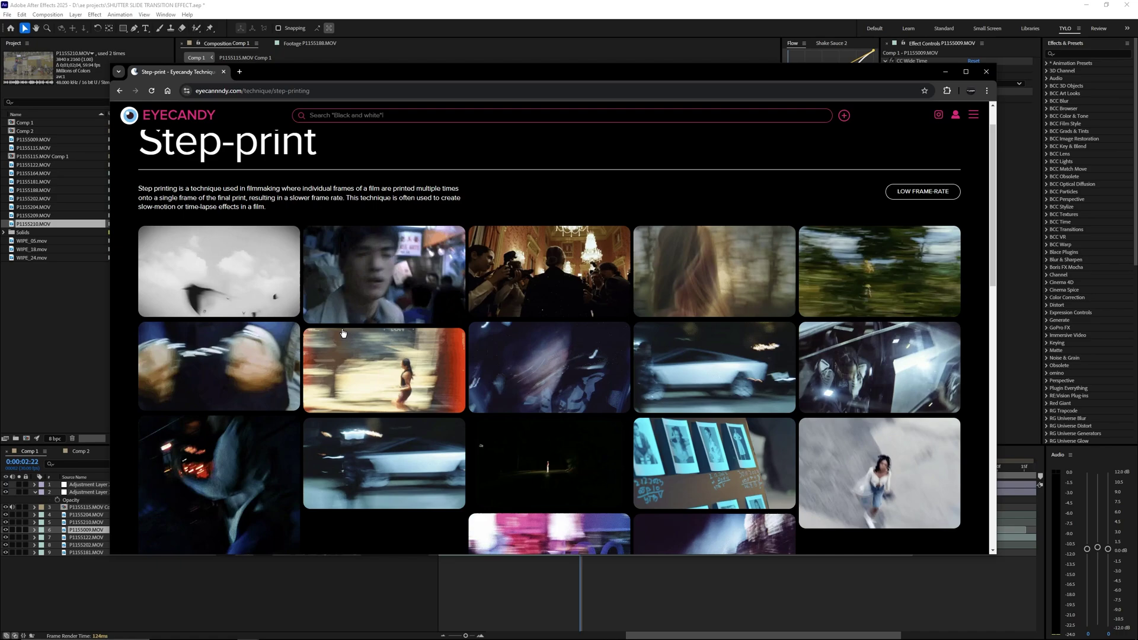
scroll(432, 322, down, 5)
scroll(267, 287, up, 5)
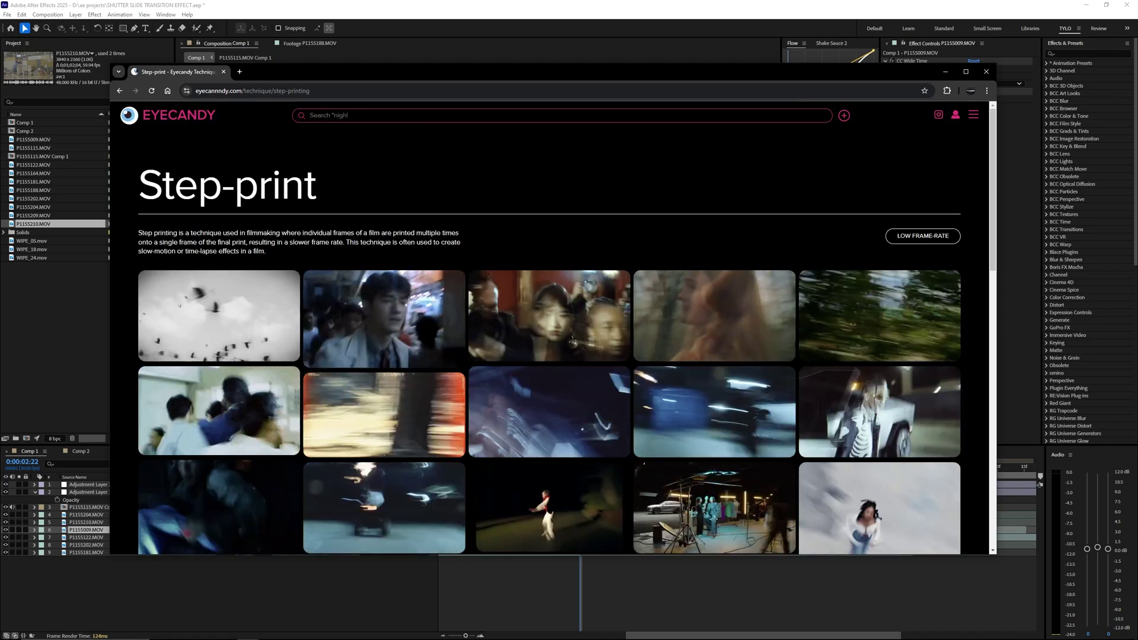
Review the Step-print and Low Frame-rate sections on Eyecandy and view enlarged Step-print examples.
mouse_move(322, 188)
mouse_down()
mouse_move(155, 188)
mouse_move(303, 188)
mouse_up()
click(303, 188)
scroll(377, 286, down, 4)
scroll(376, 286, down, 4)
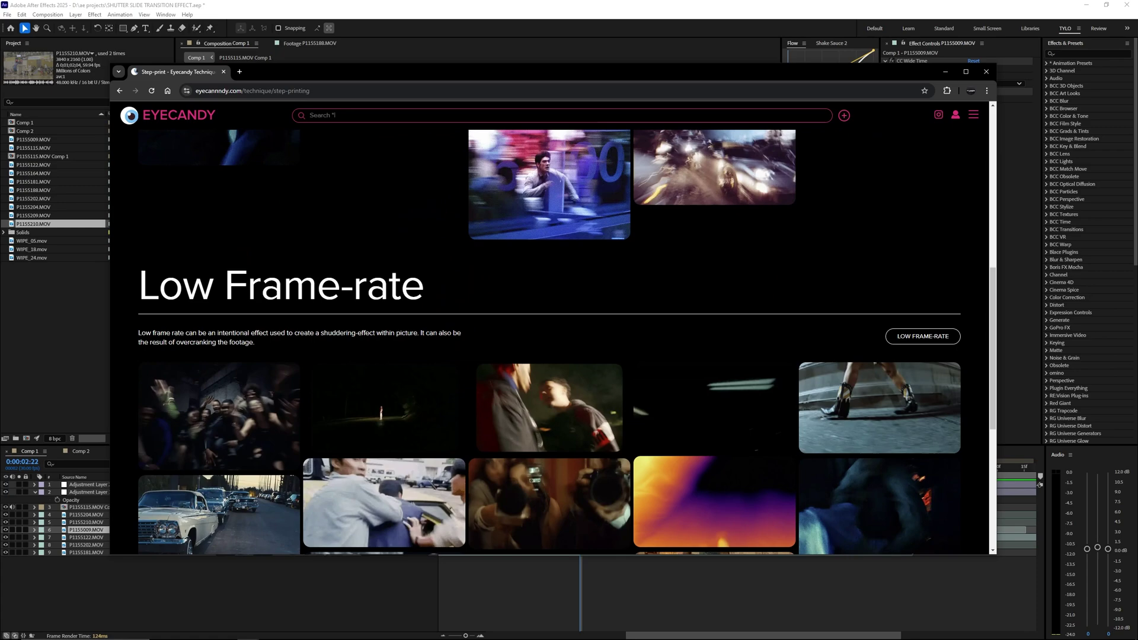
drag(139, 287, 318, 286)
click(317, 286)
scroll(551, 331, up, 9)
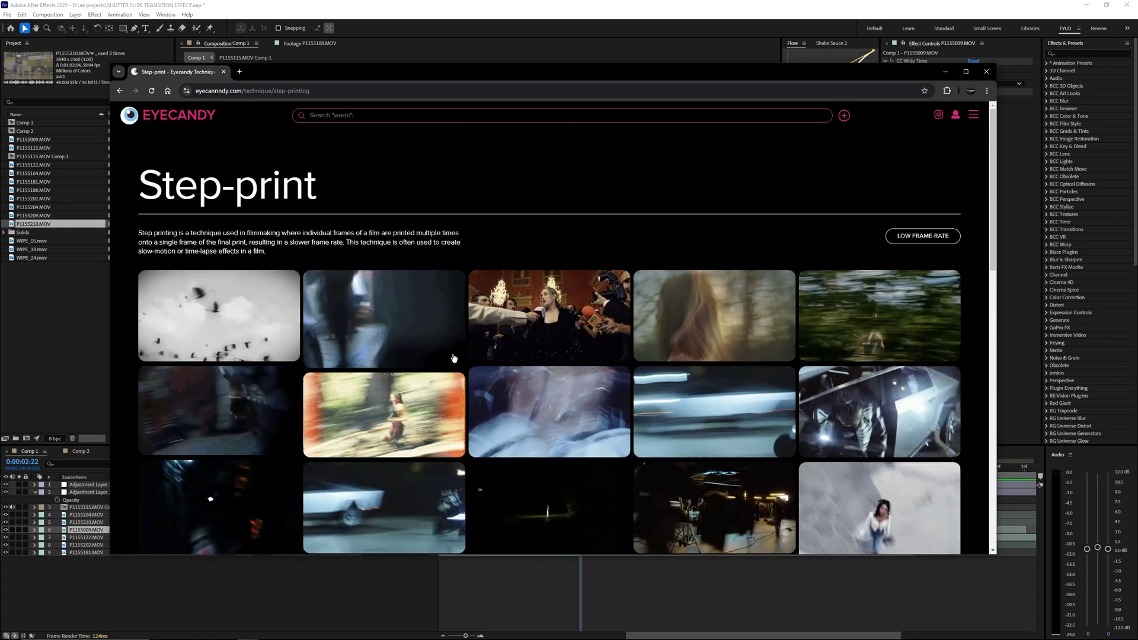
click(884, 321)
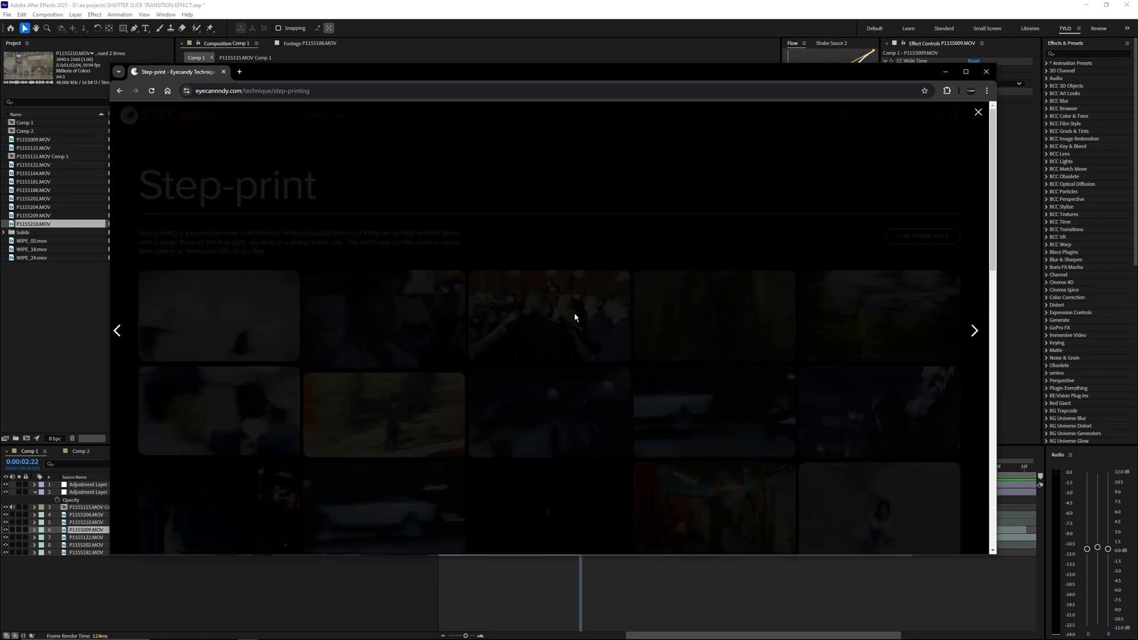
key(Left)
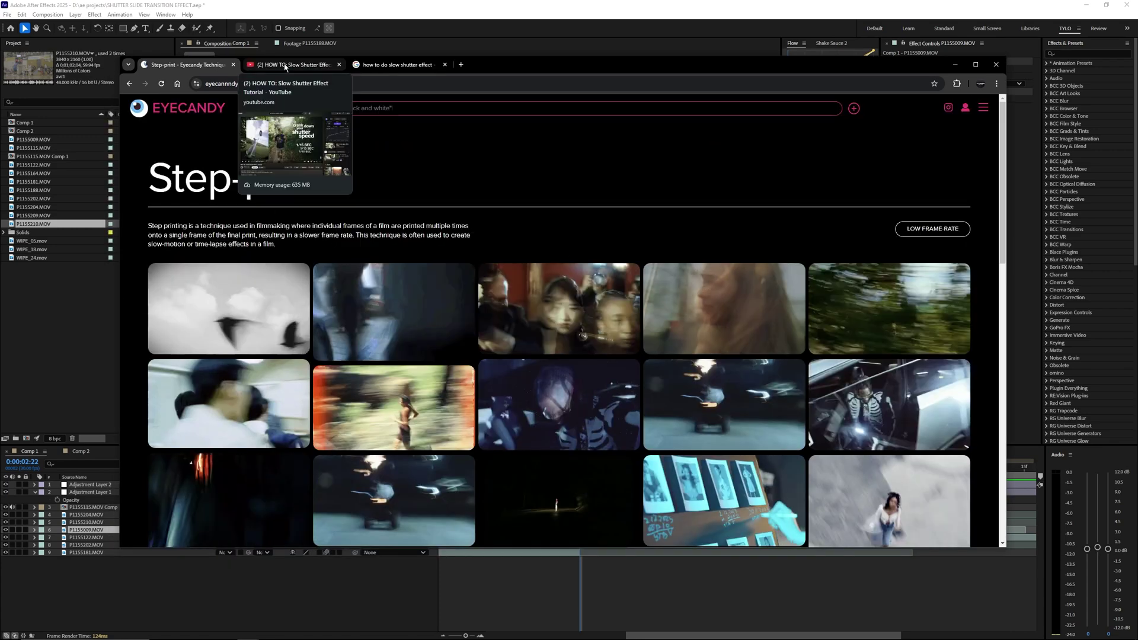
Switch to the Slow Shutter Effect Tutorial on YouTube and examine its shutter speed recommendations.
click(285, 67)
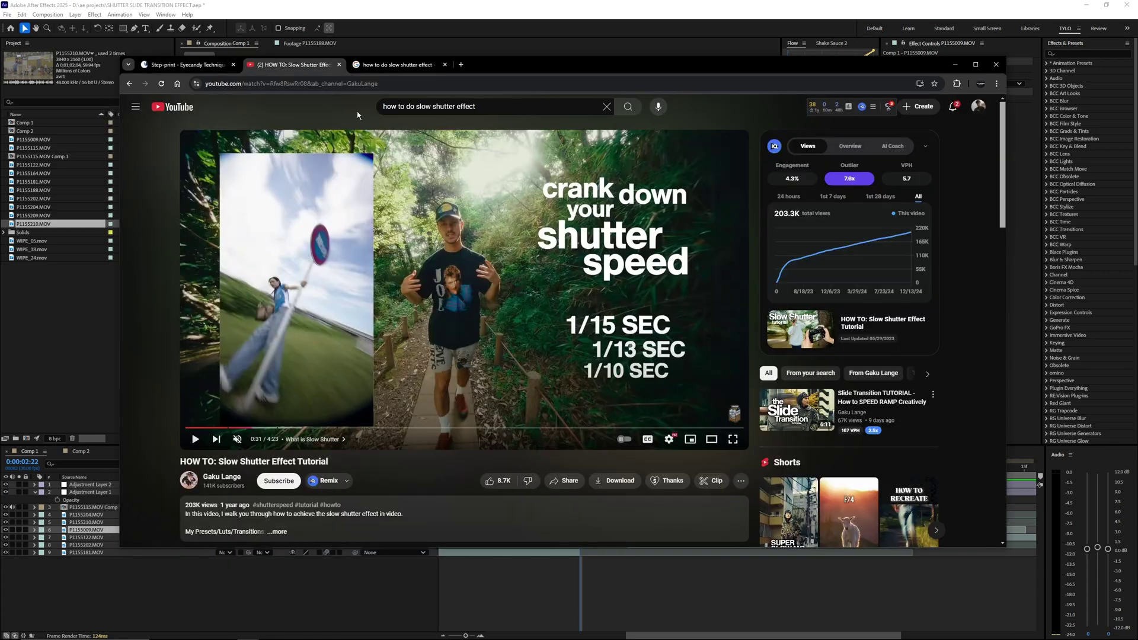
double_click(432, 261)
key(Escape)
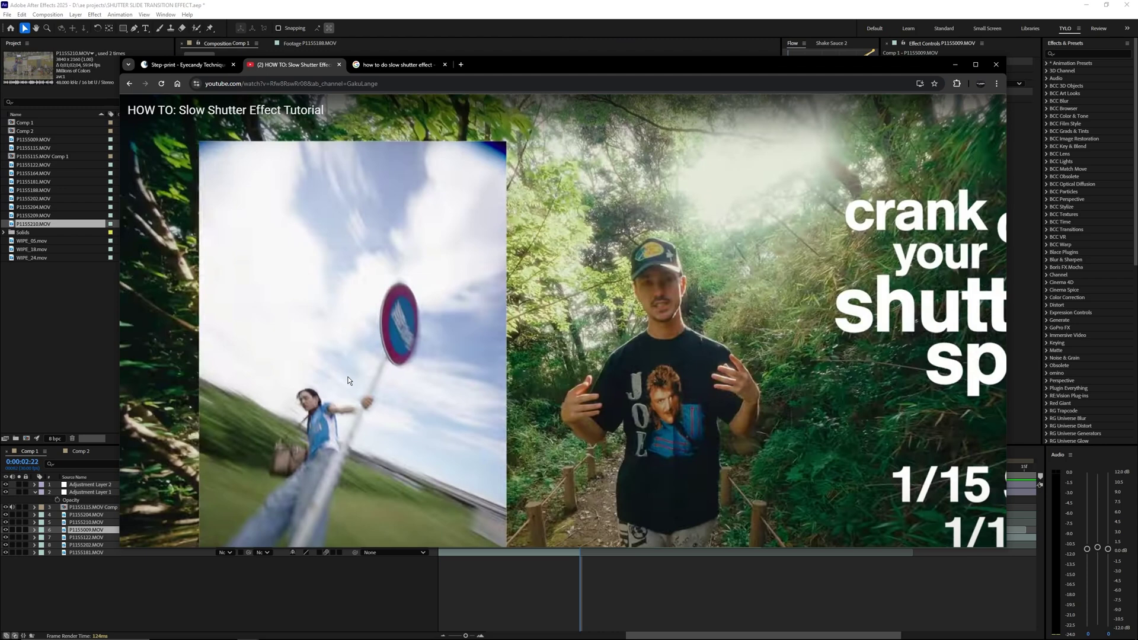
scroll(272, 446, down, 5)
scroll(271, 445, up, 5)
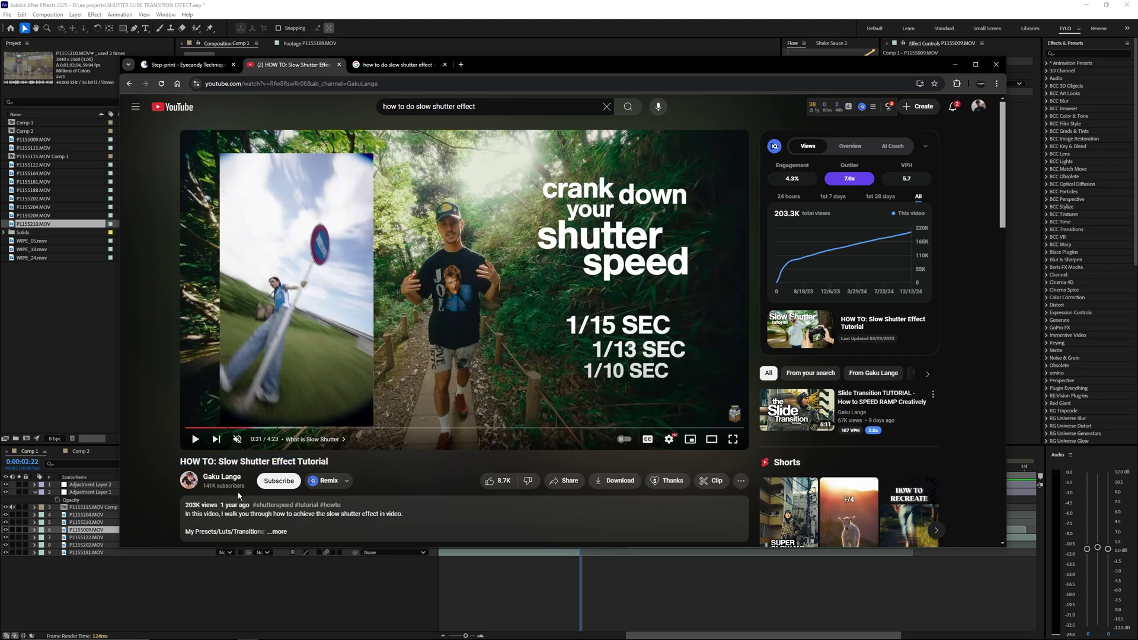
Play the shutter speed section of the slow shutter tutorial and close the extra browser tabs.
double_click(293, 334)
double_click(397, 354)
double_click(392, 253)
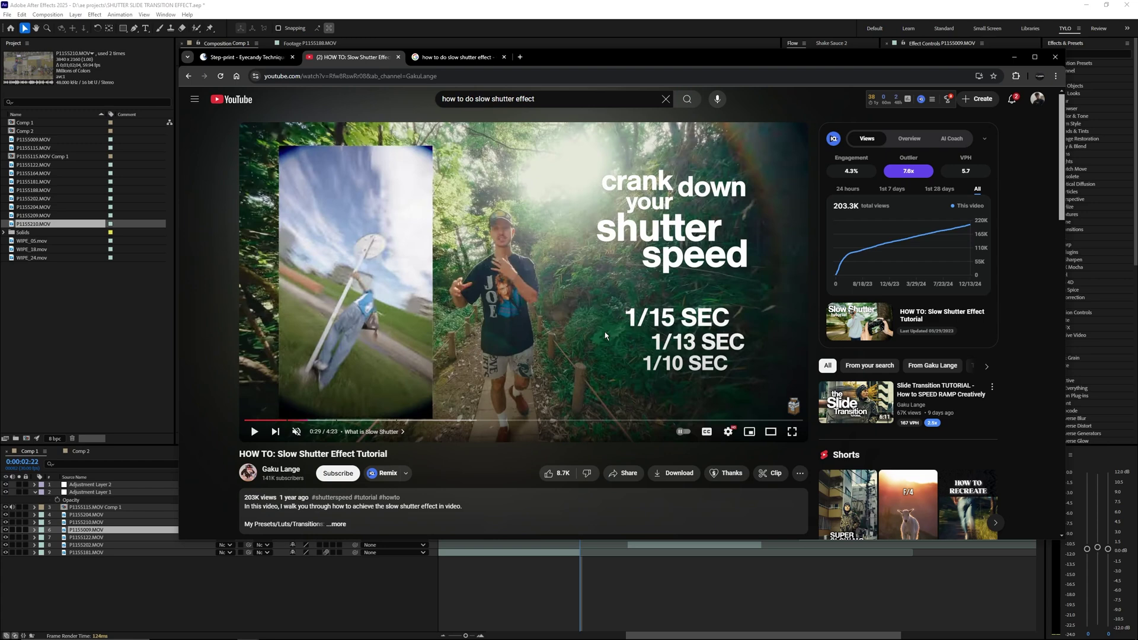
click(382, 227)
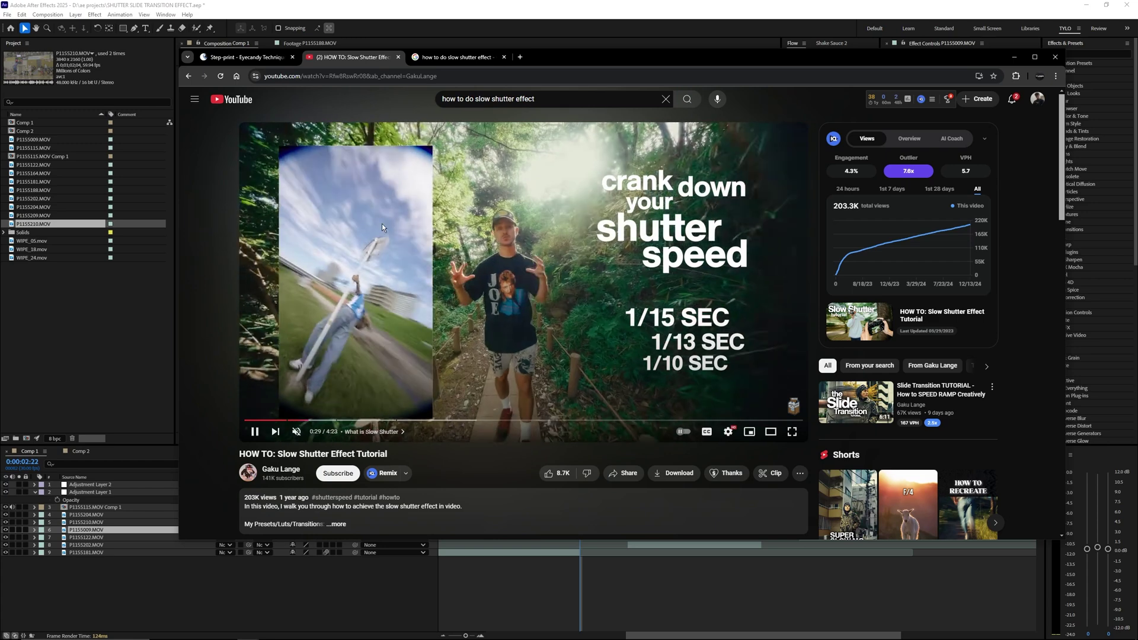
click(398, 57)
click(398, 57)
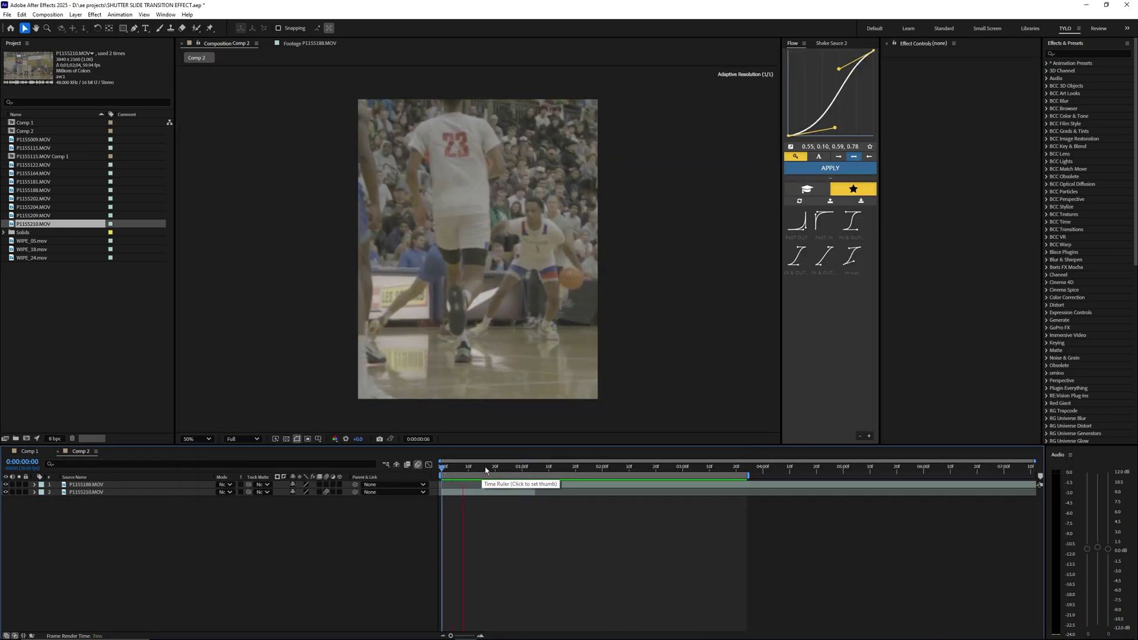
Scrub Comp 2 to 0:00:00:27 and preview the source footage P1155122.MOV, P1155164.MOV and P1155181.MOV.
key(space)
mouse_move(531, 471)
mouse_down()
mouse_move(544, 467)
mouse_move(437, 458)
mouse_move(522, 467)
mouse_move(482, 467)
mouse_move(532, 480)
mouse_move(466, 472)
mouse_move(525, 469)
mouse_move(460, 467)
mouse_move(531, 466)
mouse_move(514, 467)
mouse_up()
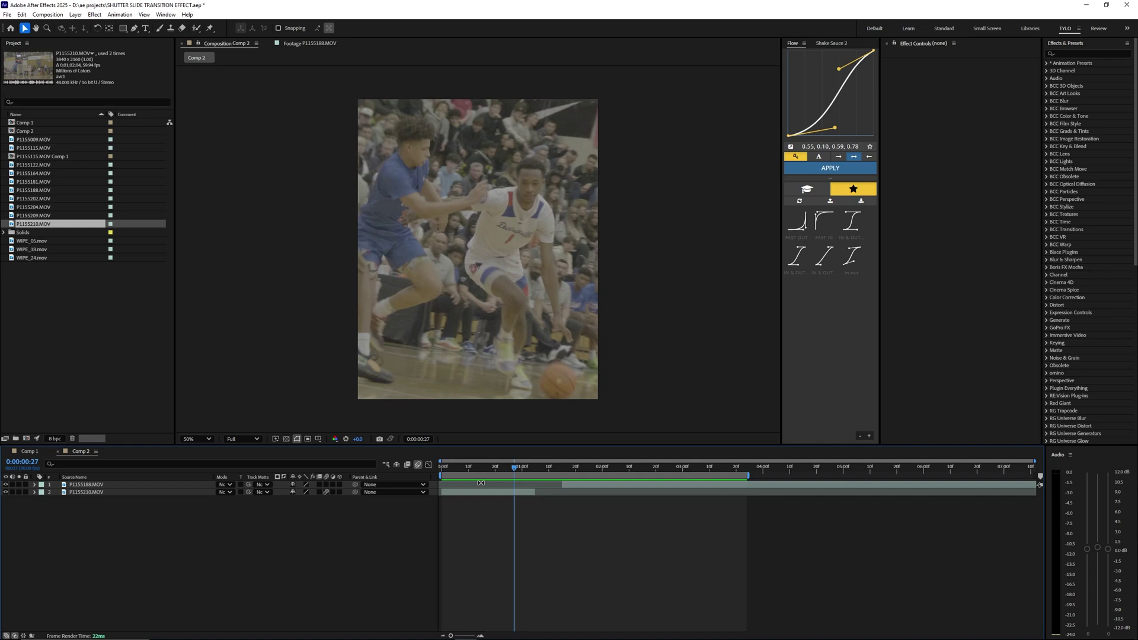
double_click(57, 166)
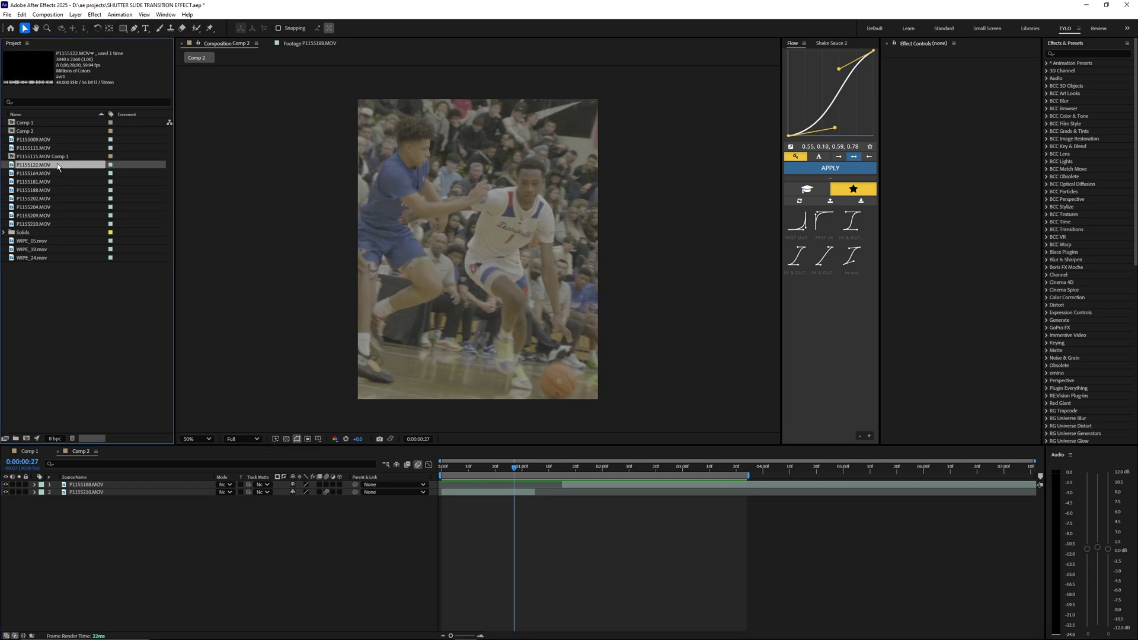
drag(428, 417, 737, 412)
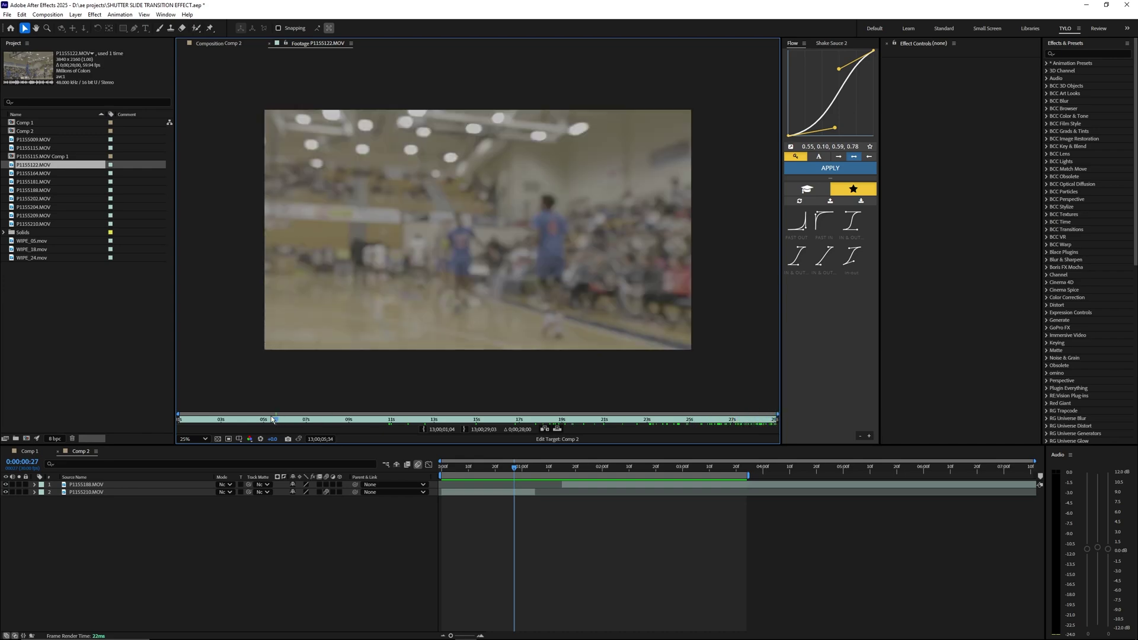
double_click(41, 173)
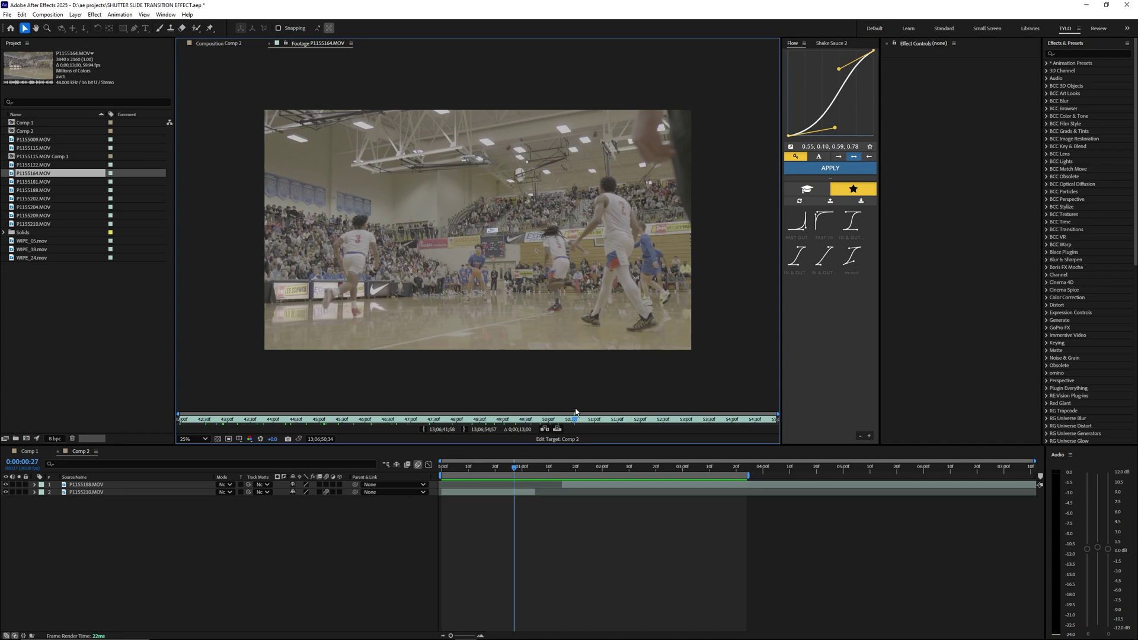
key(space)
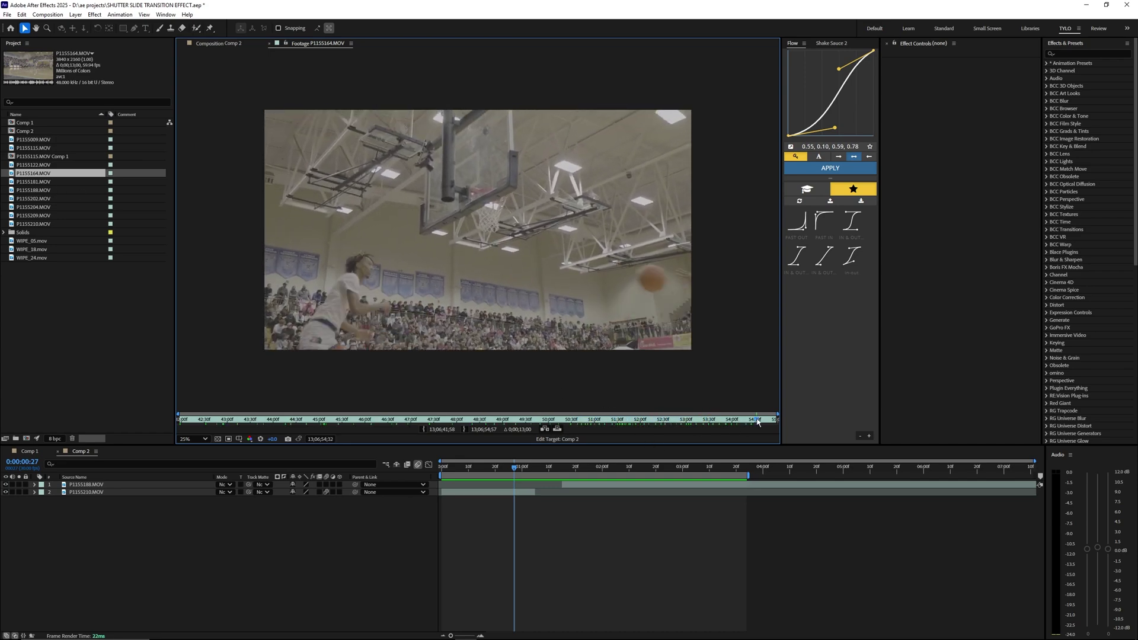
click(408, 414)
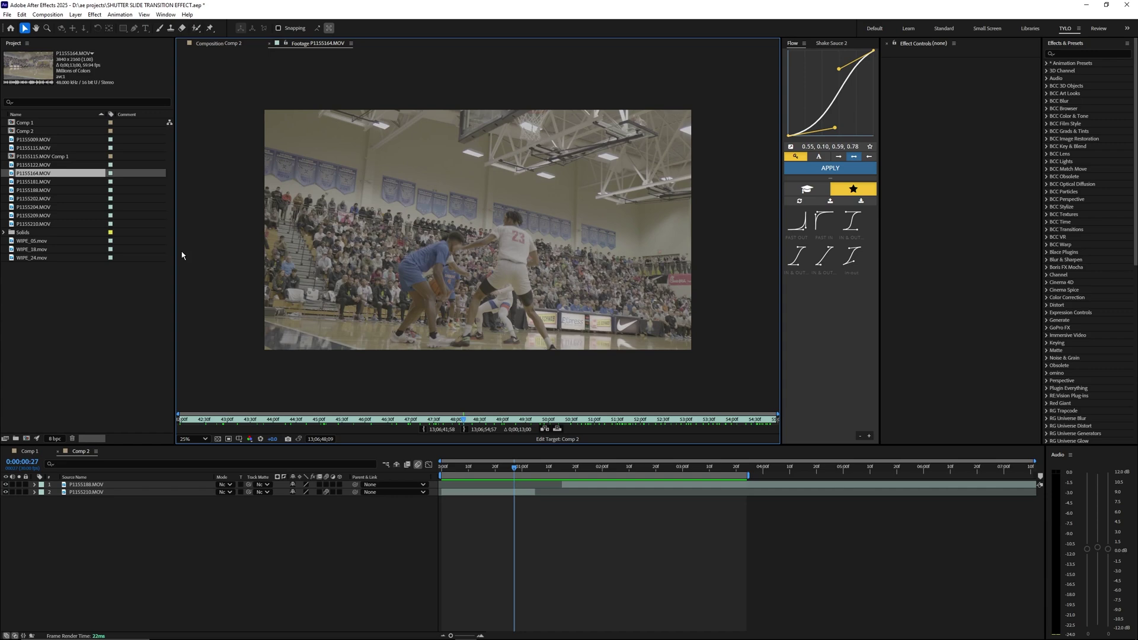
double_click(44, 167)
double_click(33, 182)
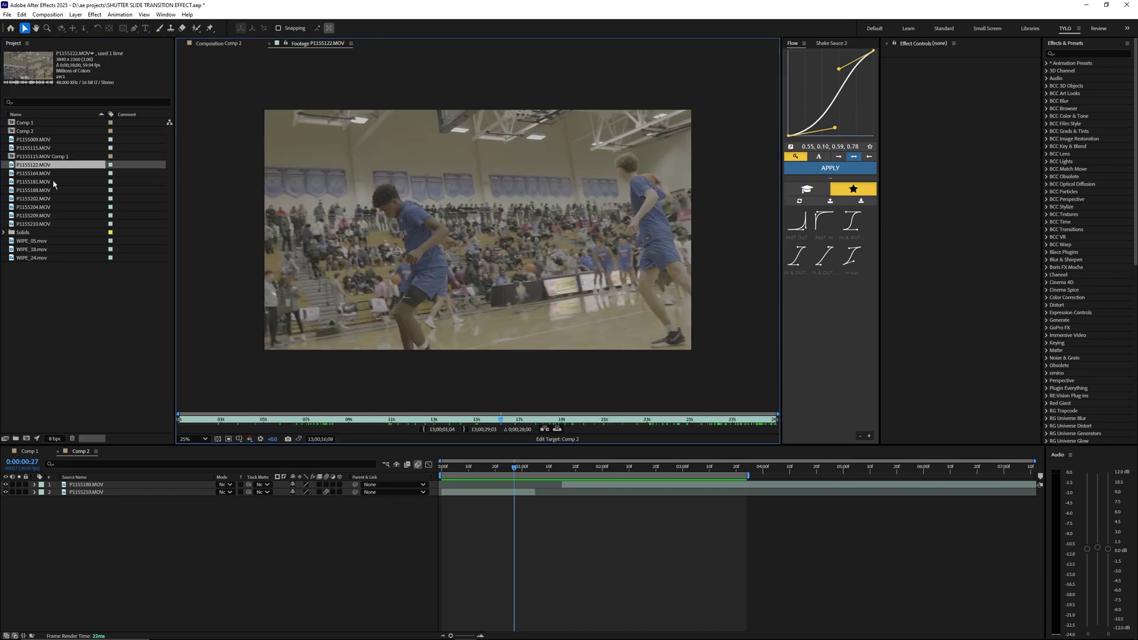
Review the end of P1155209.MOV and place the trimmed clip in Comp 2 at 0:00:01:05, between the two existing layers.
scroll(344, 379, up, 2)
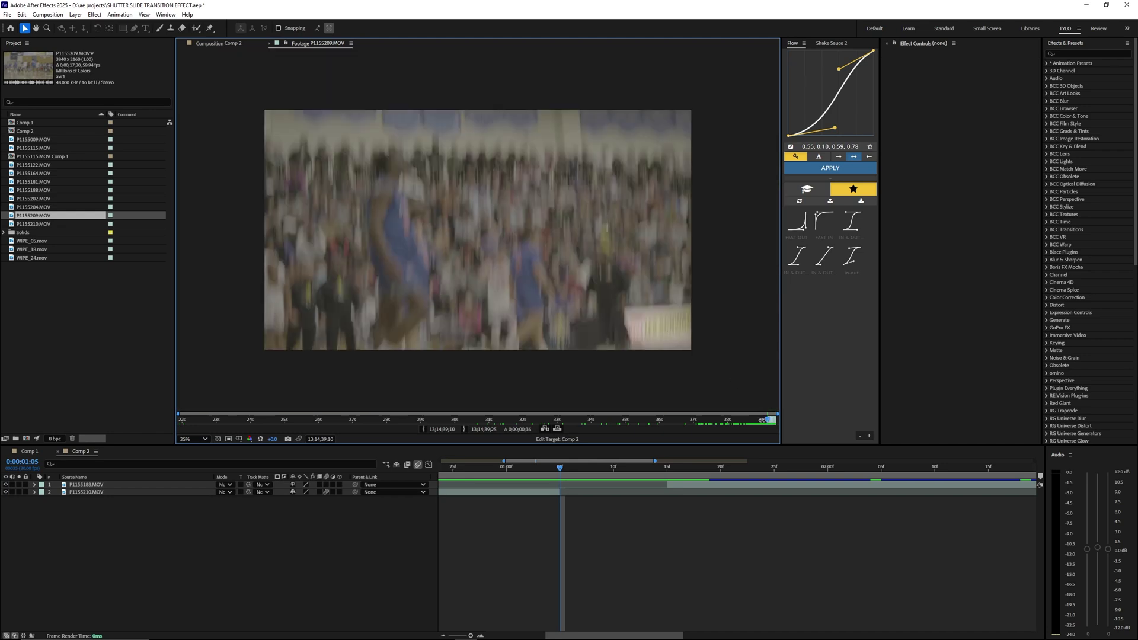
drag(756, 423, 773, 423)
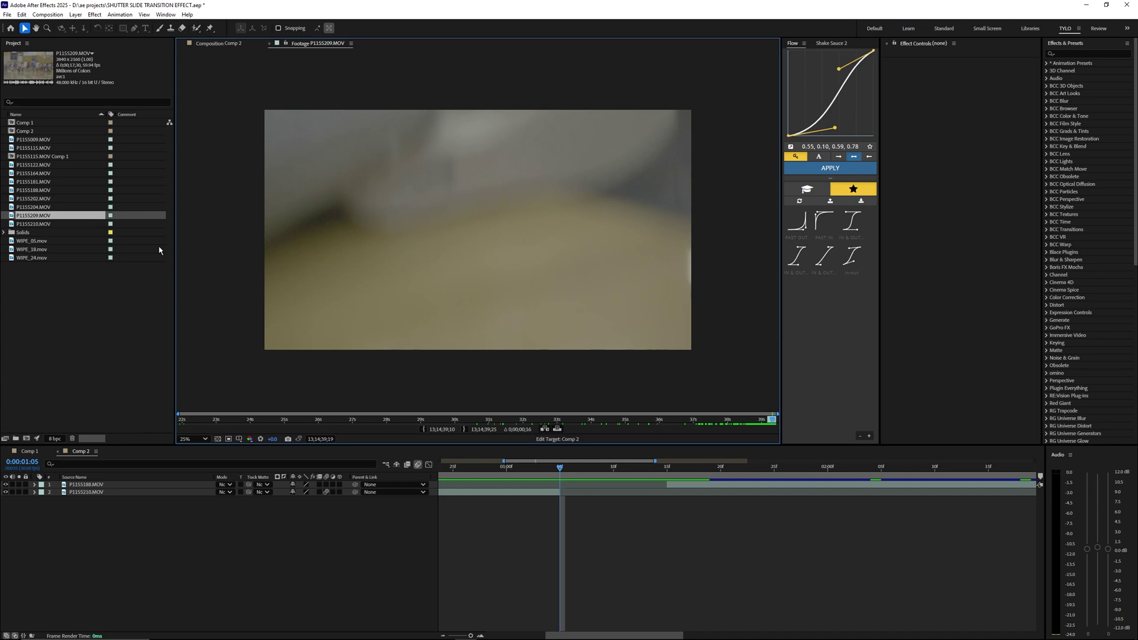
drag(198, 282, 580, 493)
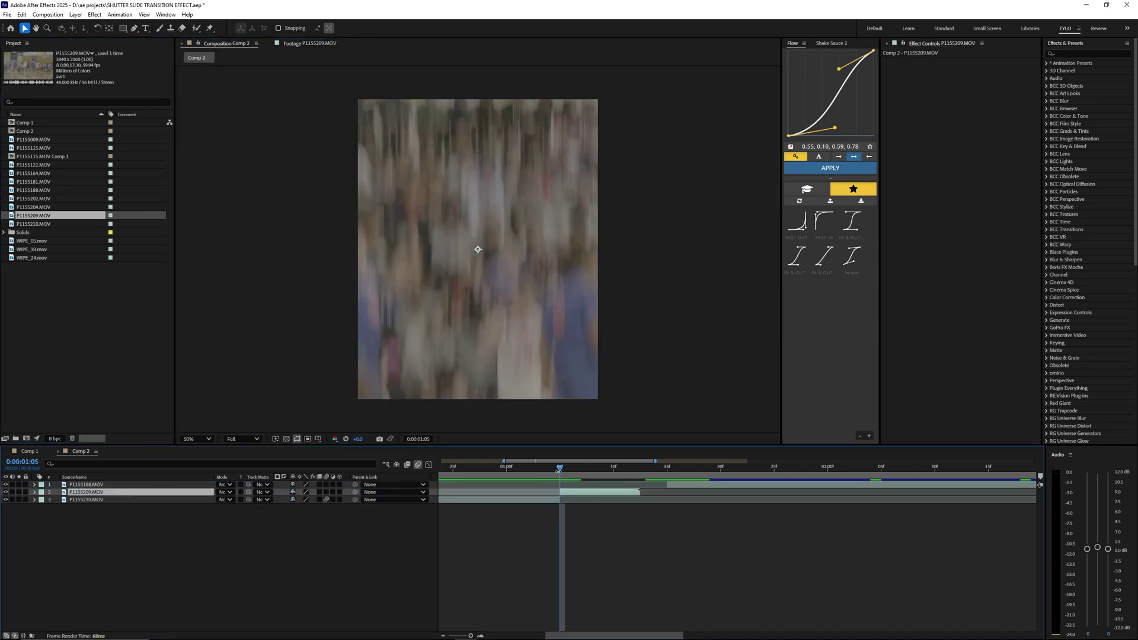
Apply CC Wide Time to the P1155209.MOV layer with Forward Steps 0 and Backward Steps 3.
mouse_move(526, 470)
mouse_down()
mouse_move(637, 474)
mouse_move(633, 493)
mouse_move(516, 471)
mouse_move(570, 472)
mouse_move(527, 483)
mouse_up()
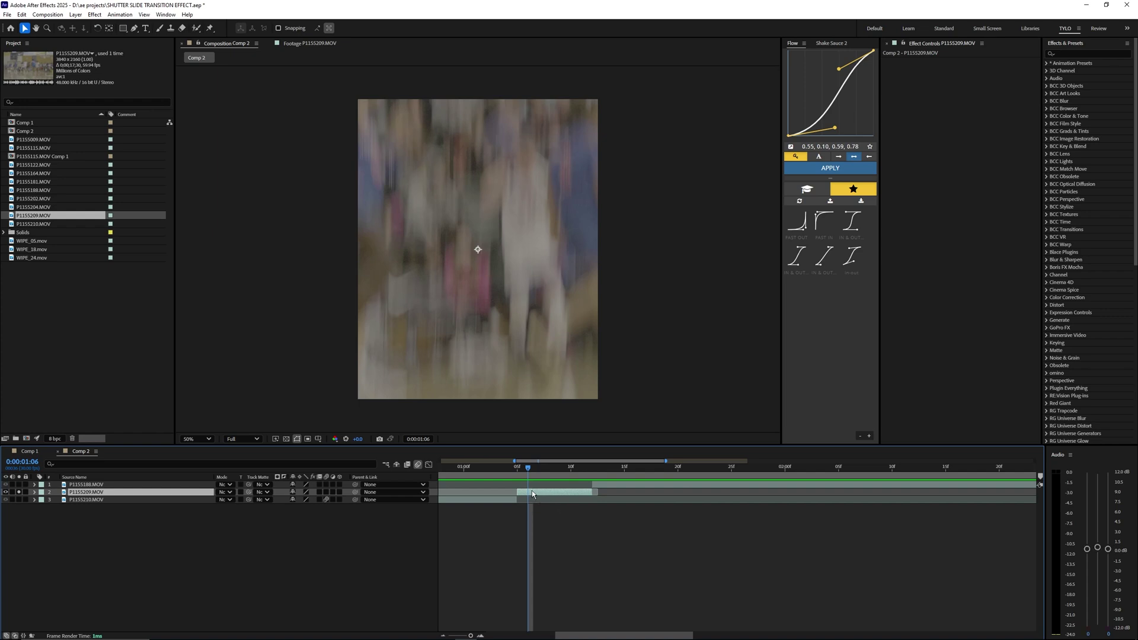
mouse_move(527, 467)
mouse_down()
mouse_move(506, 468)
mouse_move(527, 468)
mouse_up()
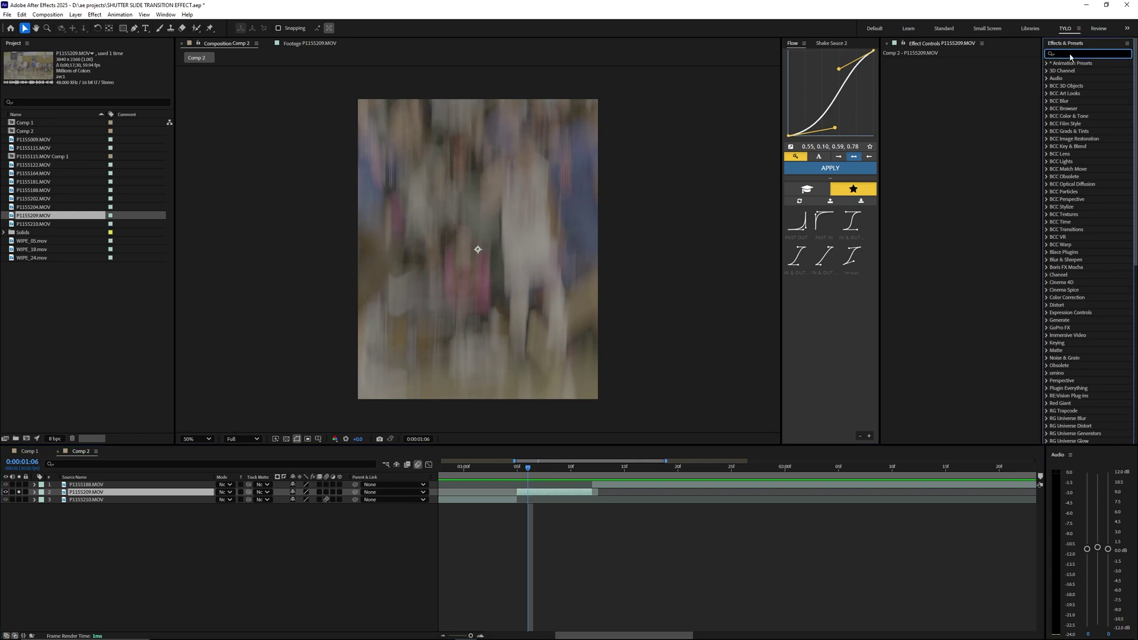
text(cc wi)
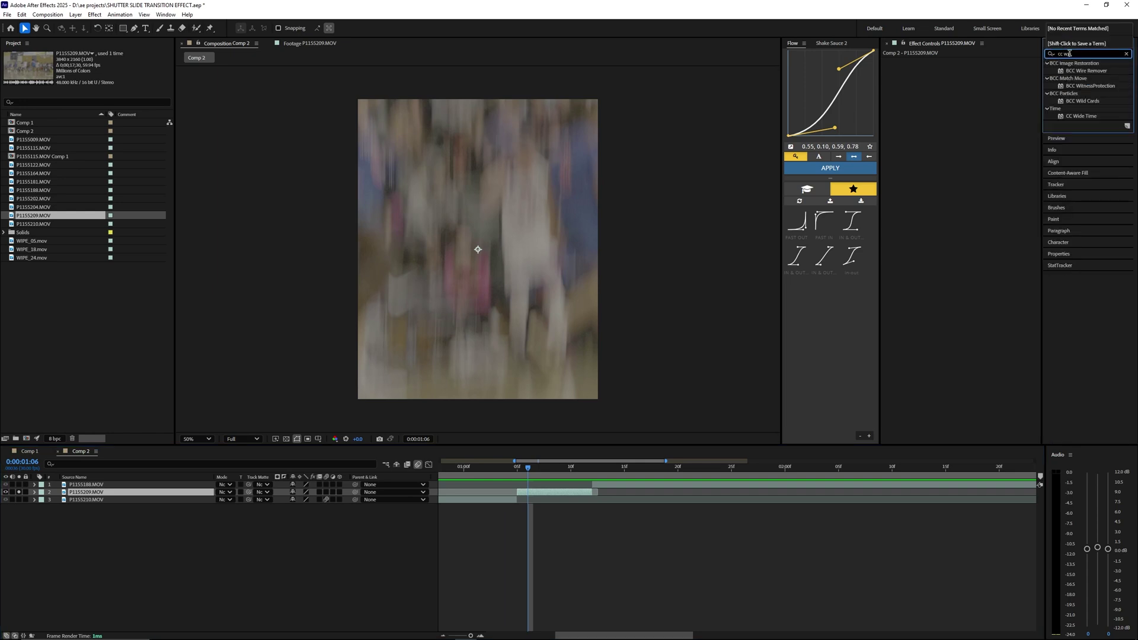
text(de)
drag(1080, 70, 955, 117)
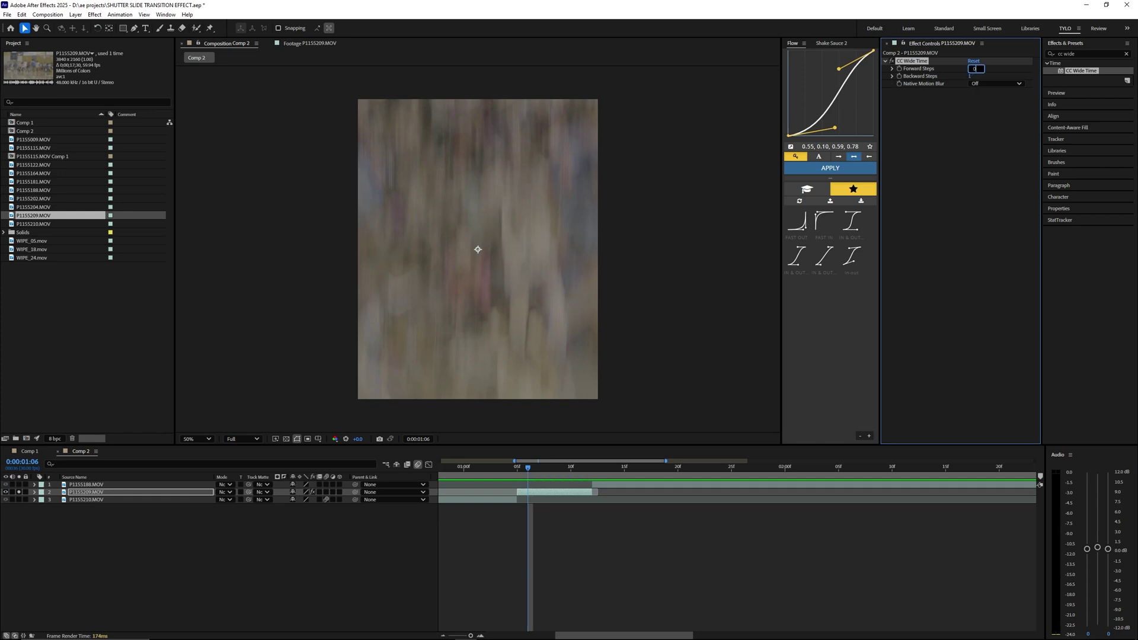
key(Return)
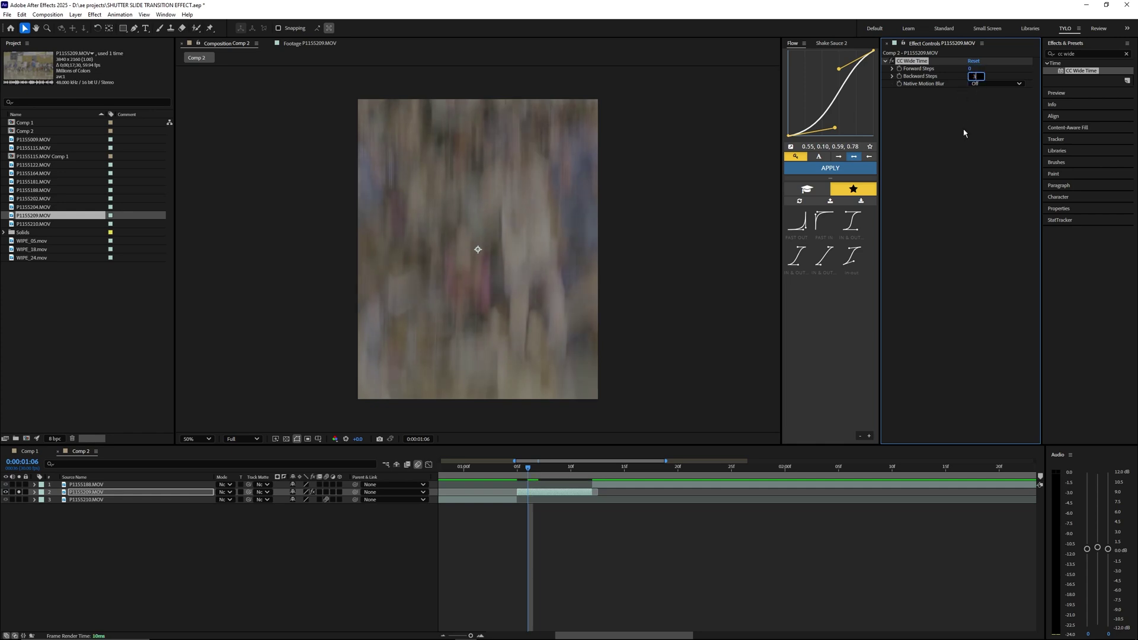
key(Return)
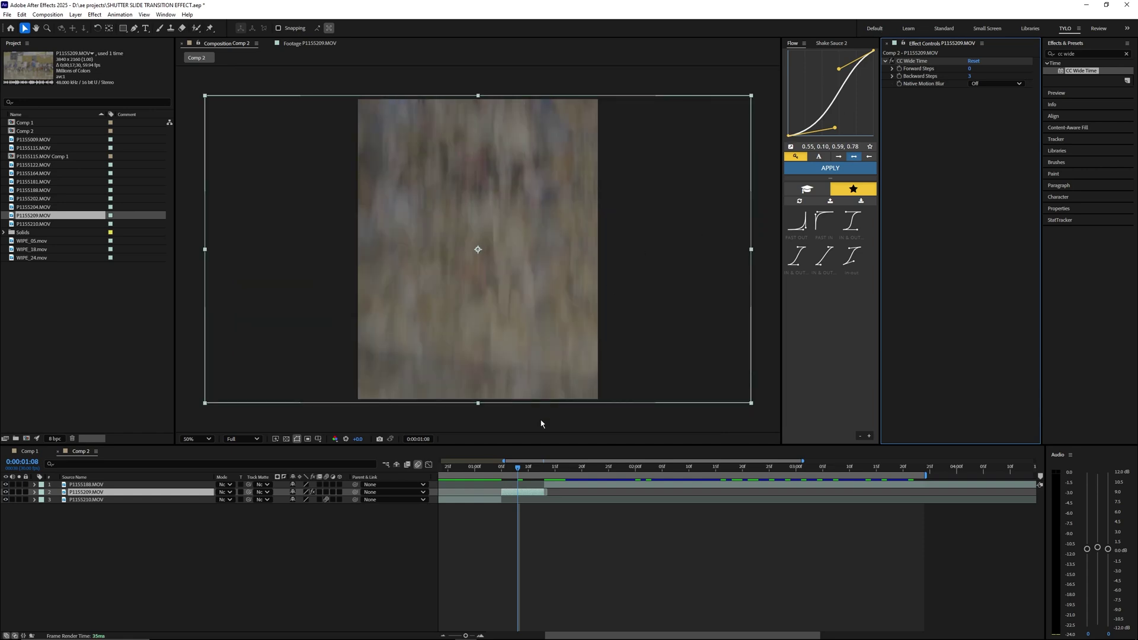
Compare P1155209.MOV with CC Wide Time disabled and enabled, and set Backward Steps to 1.
click(907, 62)
drag(502, 467, 517, 471)
click(507, 469)
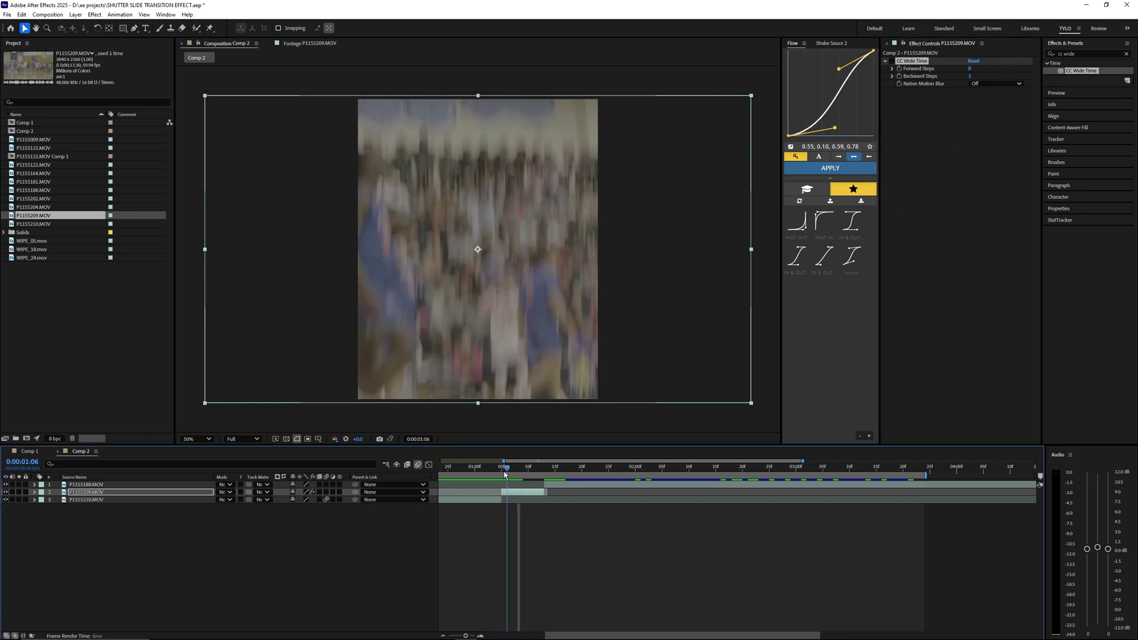
click(895, 61)
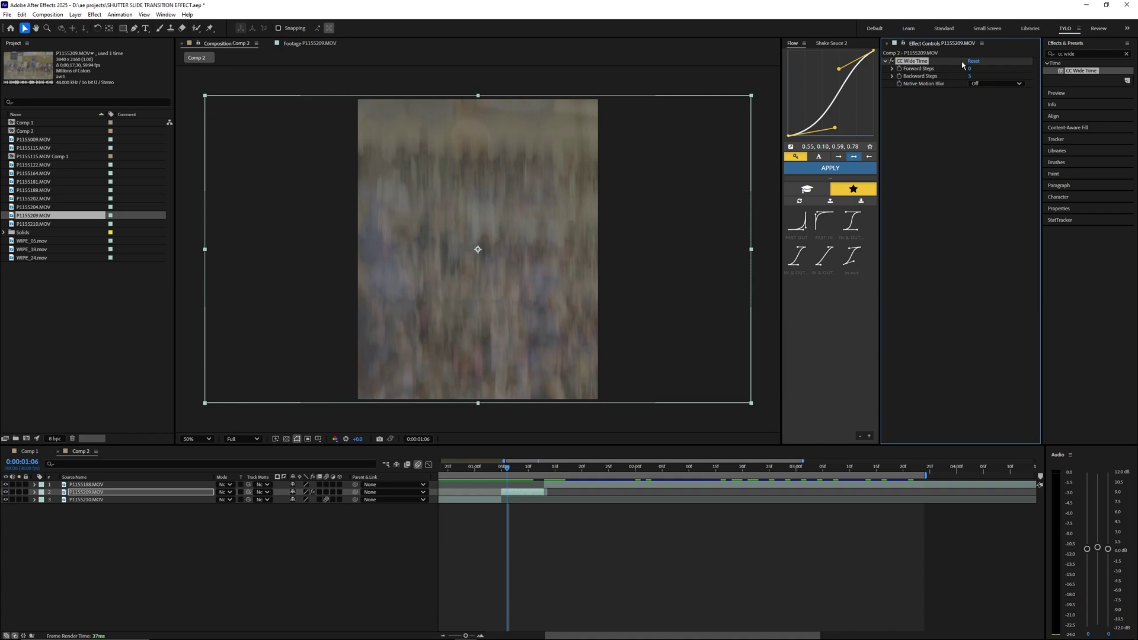
click(975, 90)
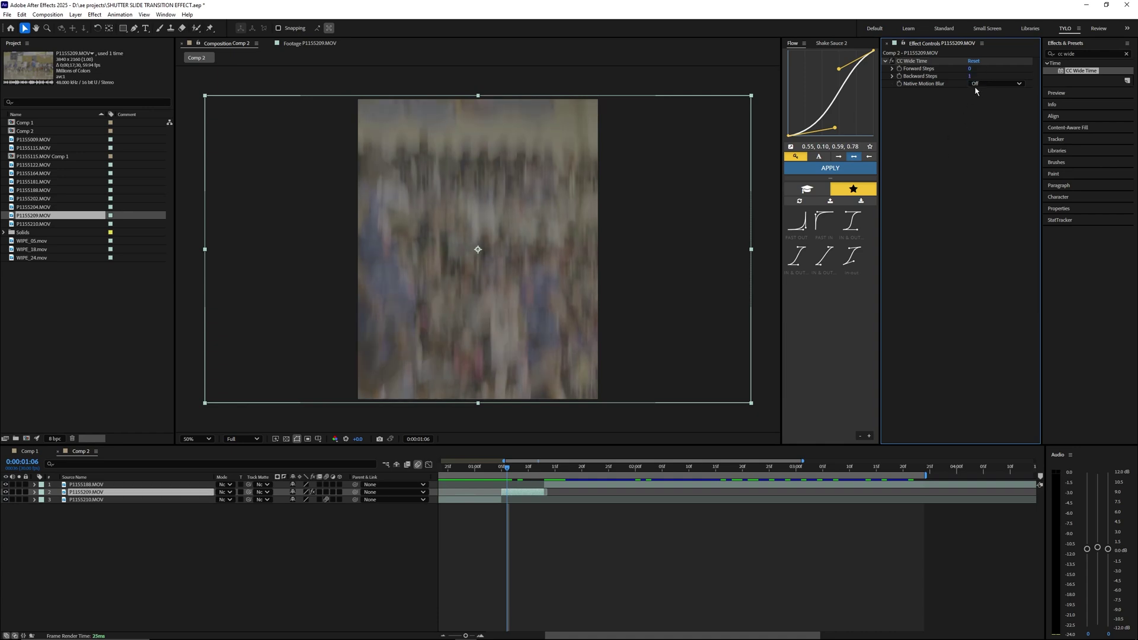
Add Posterize Time below CC Wide Time on the P1155209.MOV layer and set its Frame Rate to 12.
click(518, 467)
click(1086, 54)
text(poster)
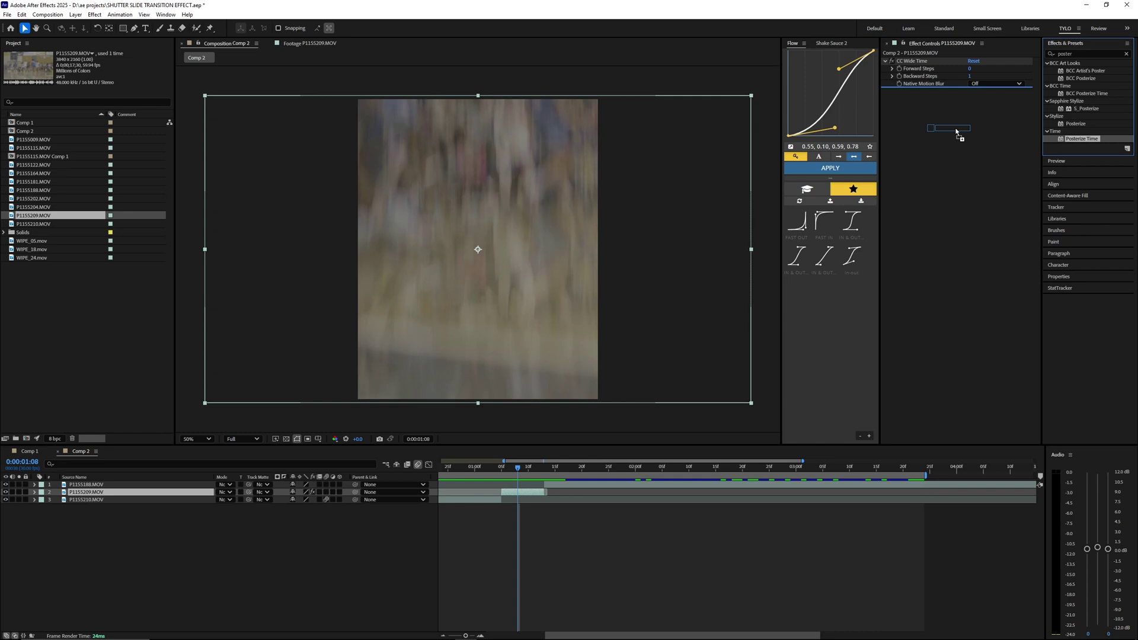
drag(955, 132, 920, 85)
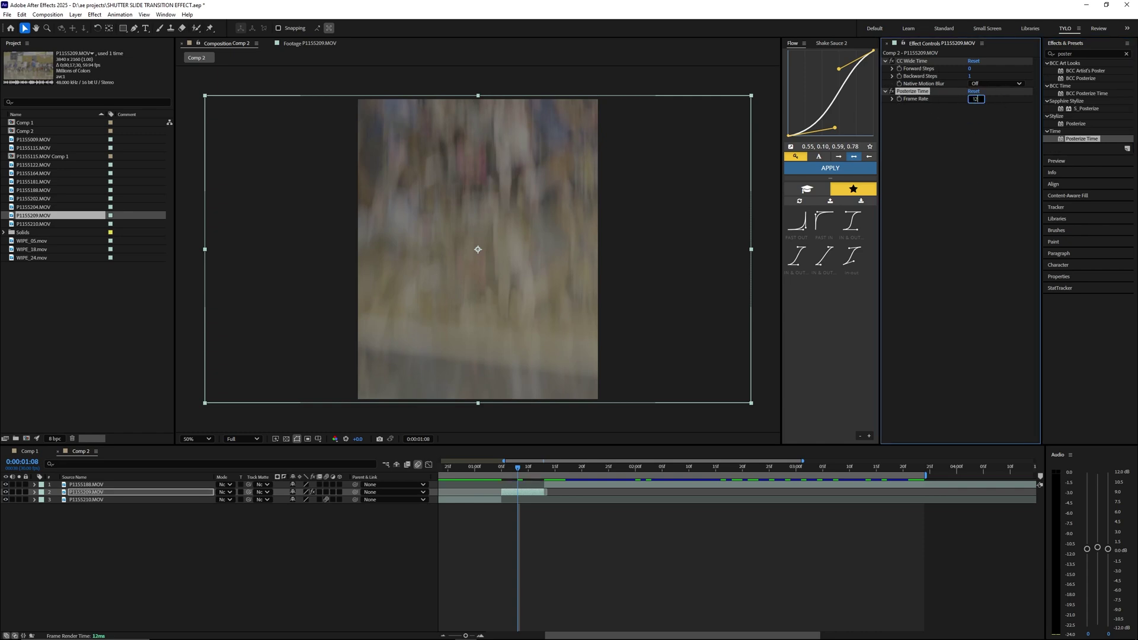
Play back and scrub Comp 2 around the P1155209.MOV clip to review the stepped transition between the two shots.
click(503, 469)
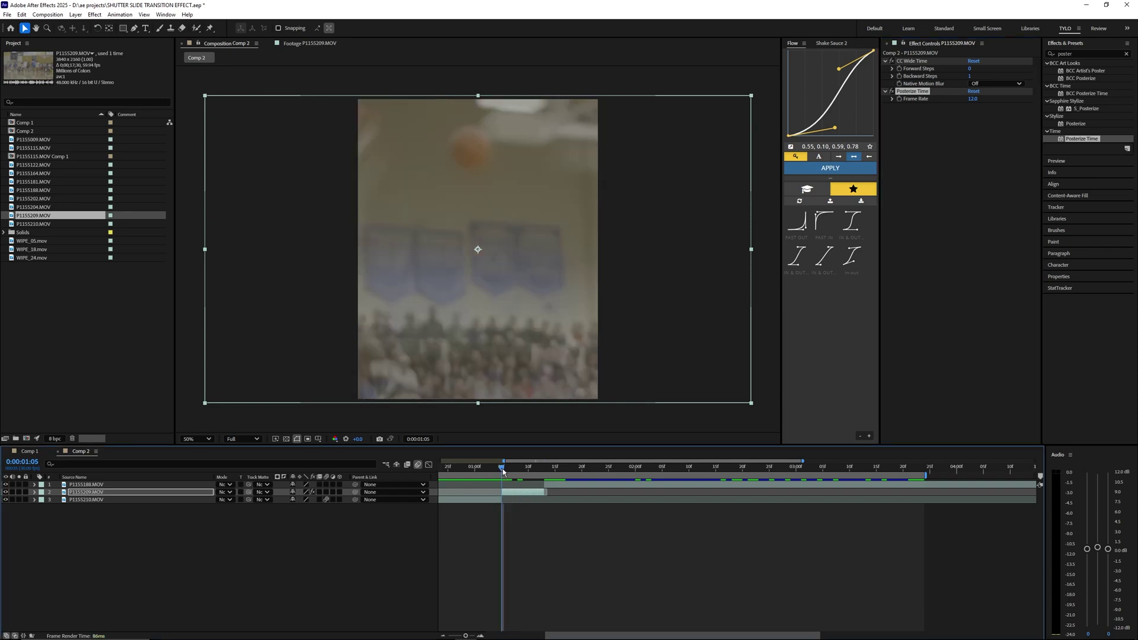
key(space)
click(453, 470)
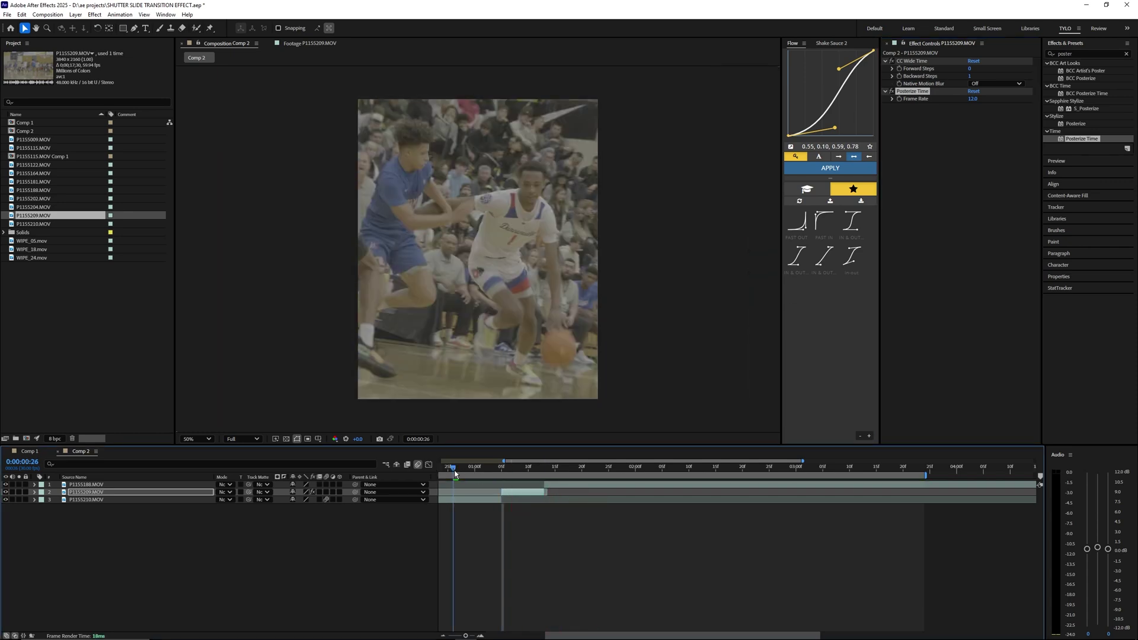
key(space)
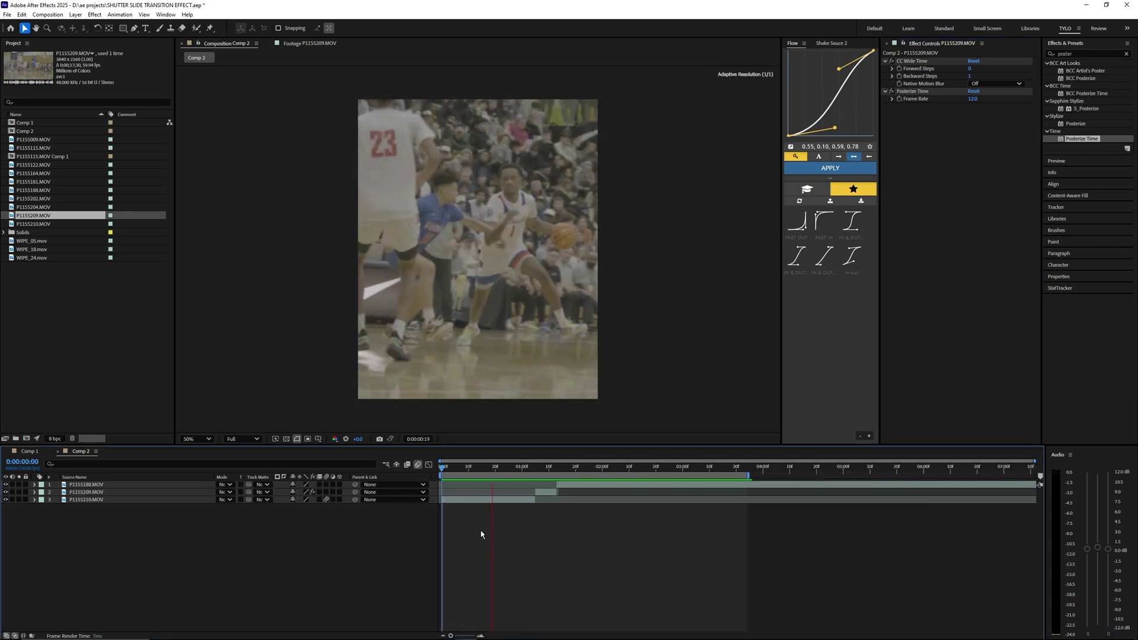
click(517, 467)
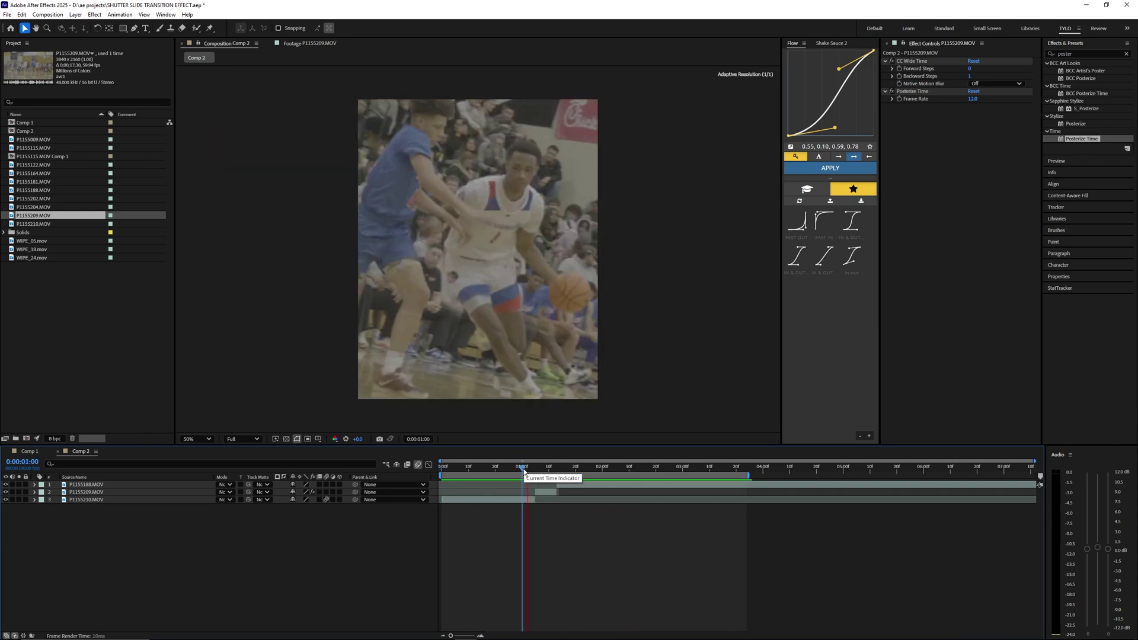
key(space)
click(521, 466)
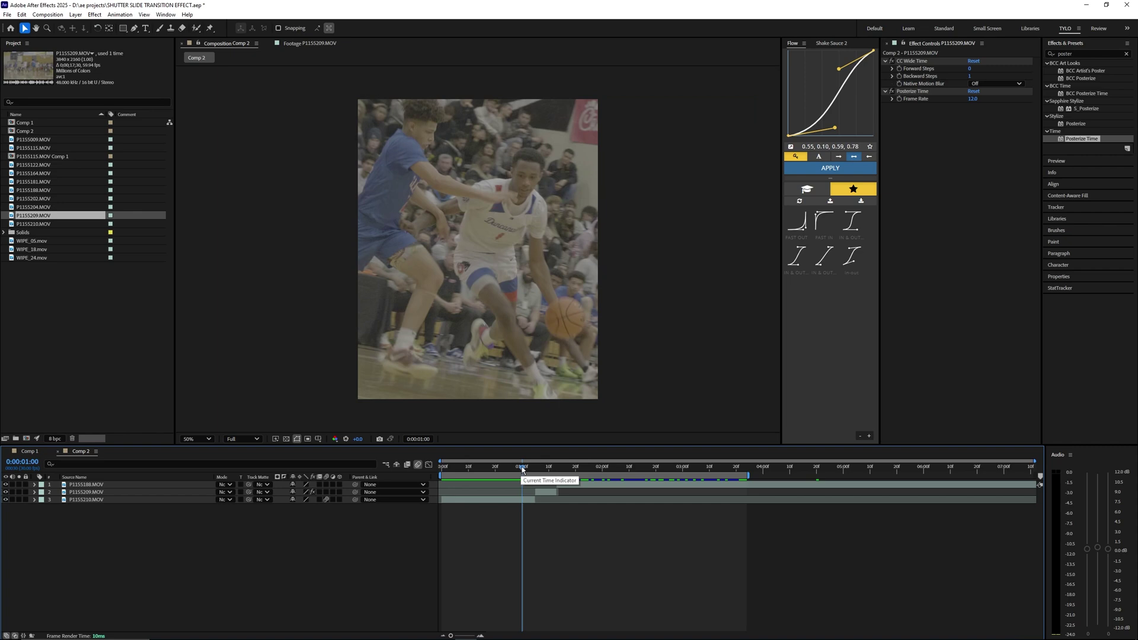
drag(521, 467, 535, 466)
Set the Comp 2 work area to span only the P1155209.MOV transition clip, starting at 0:00:01:05.
drag(478, 468, 532, 468)
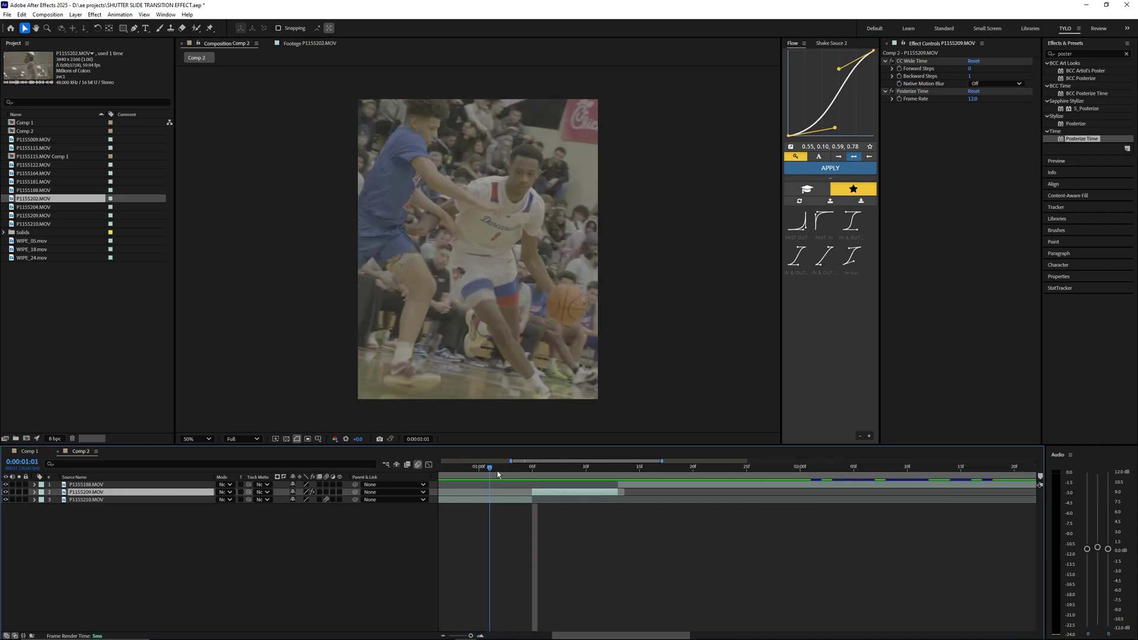
key(b)
click(606, 474)
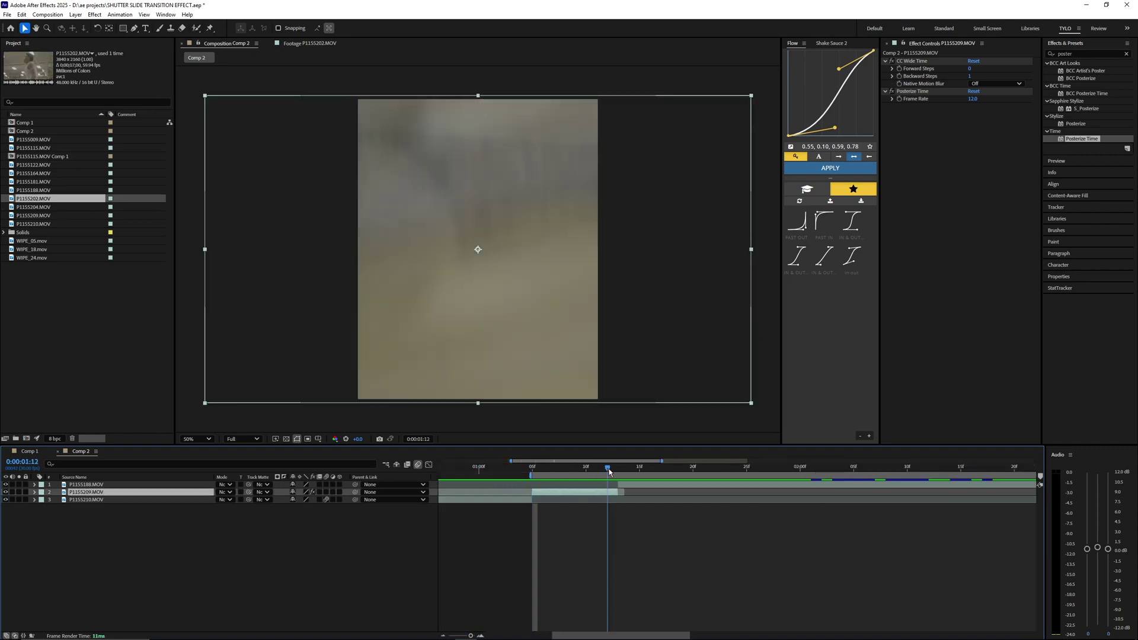
key(n)
drag(534, 469, 575, 468)
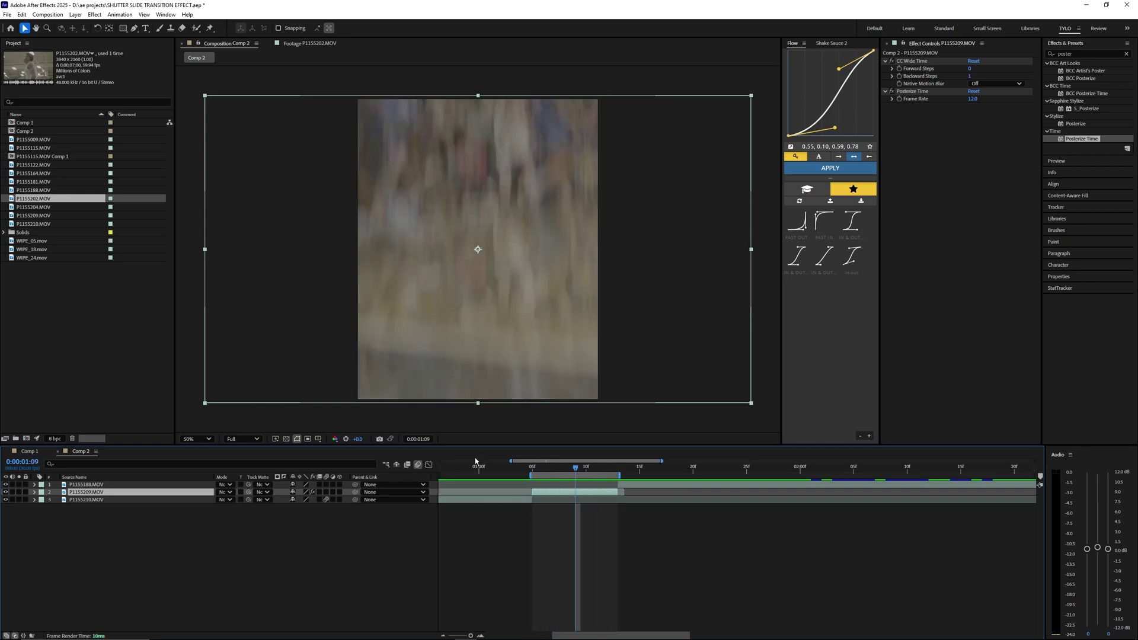
Add Comp 2 to the render queue and choose the 60mb output module template.
key(ctrl+m)
click(56, 505)
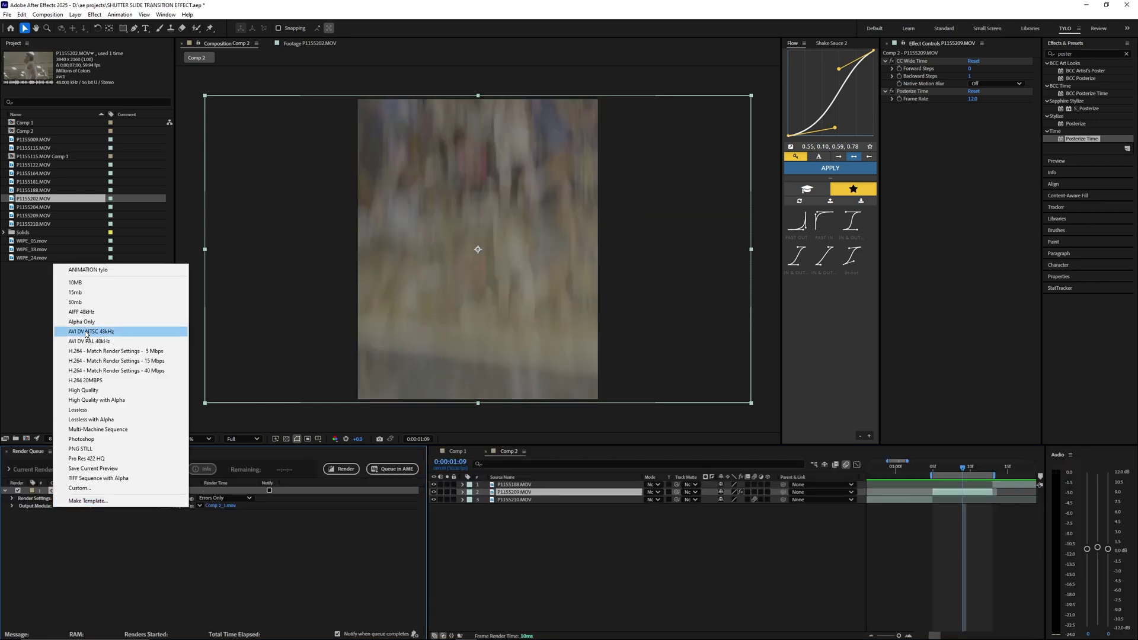
click(119, 303)
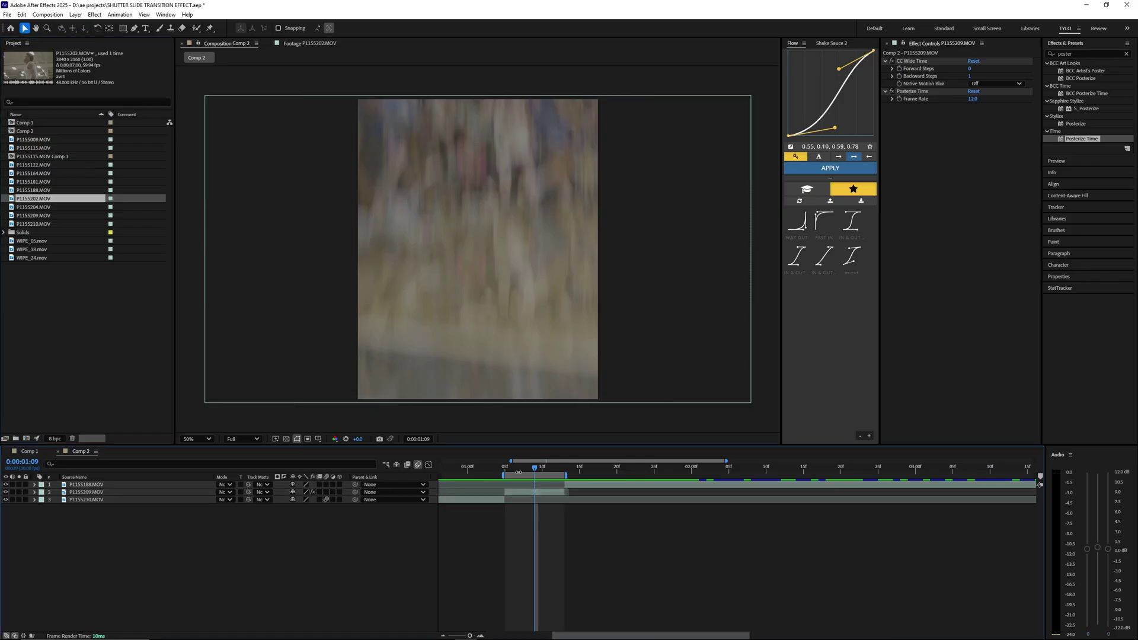
Extend the work area to cover the full length of Comp 2.
drag(507, 474, 439, 475)
alt+scroll(666, 496, down, 3)
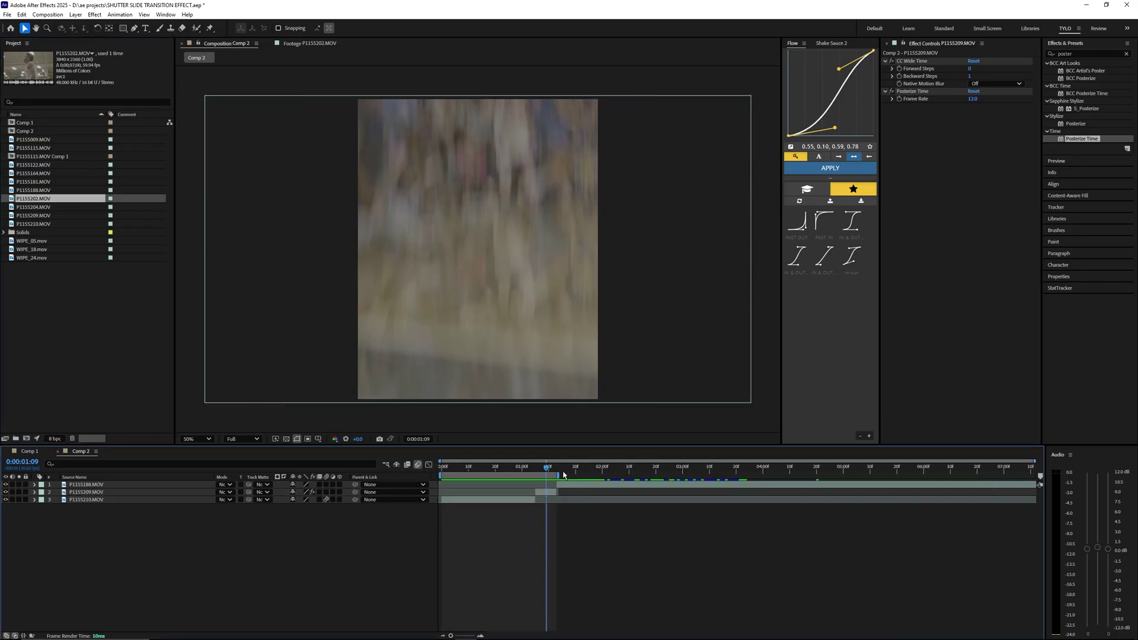
drag(560, 475, 1034, 474)
Select the P1155209.MOV layer and scrub through its transition frames back to 0:00:01:05.
click(533, 467)
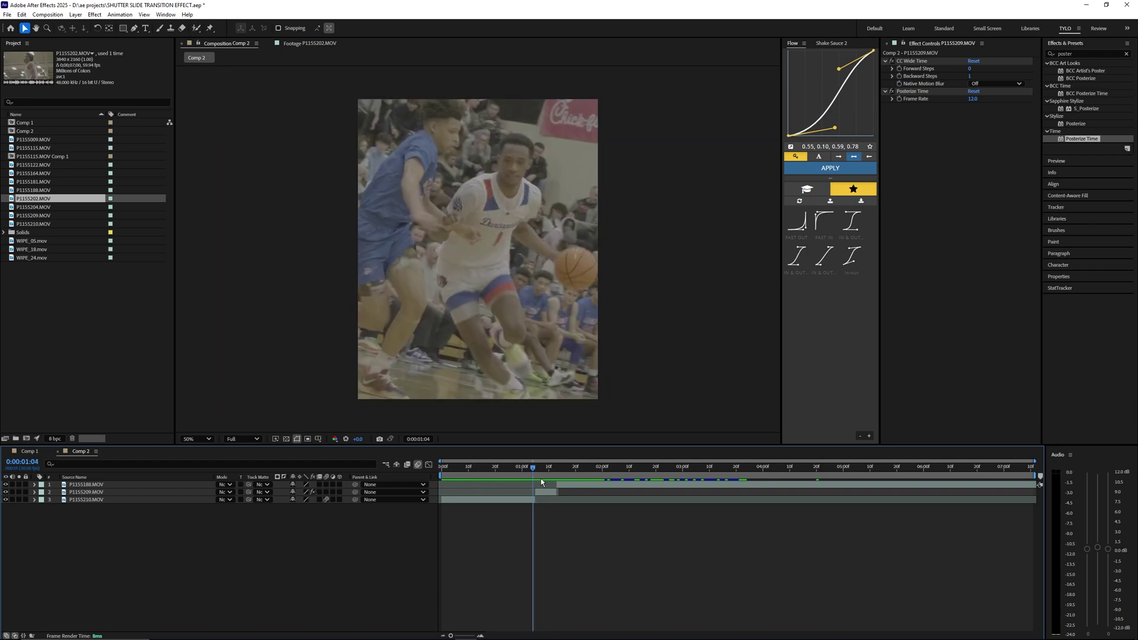
alt+scroll(542, 478, up, 3)
click(528, 469)
click(531, 492)
alt+scroll(533, 494, down, 3)
scroll(573, 516, up, 4)
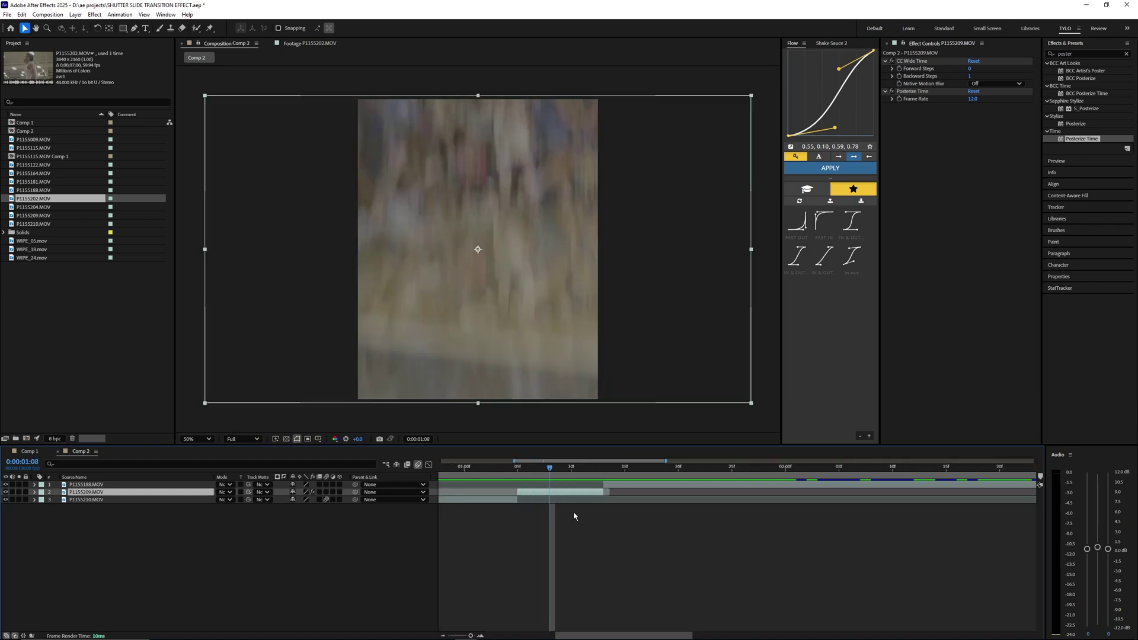
drag(533, 468, 515, 467)
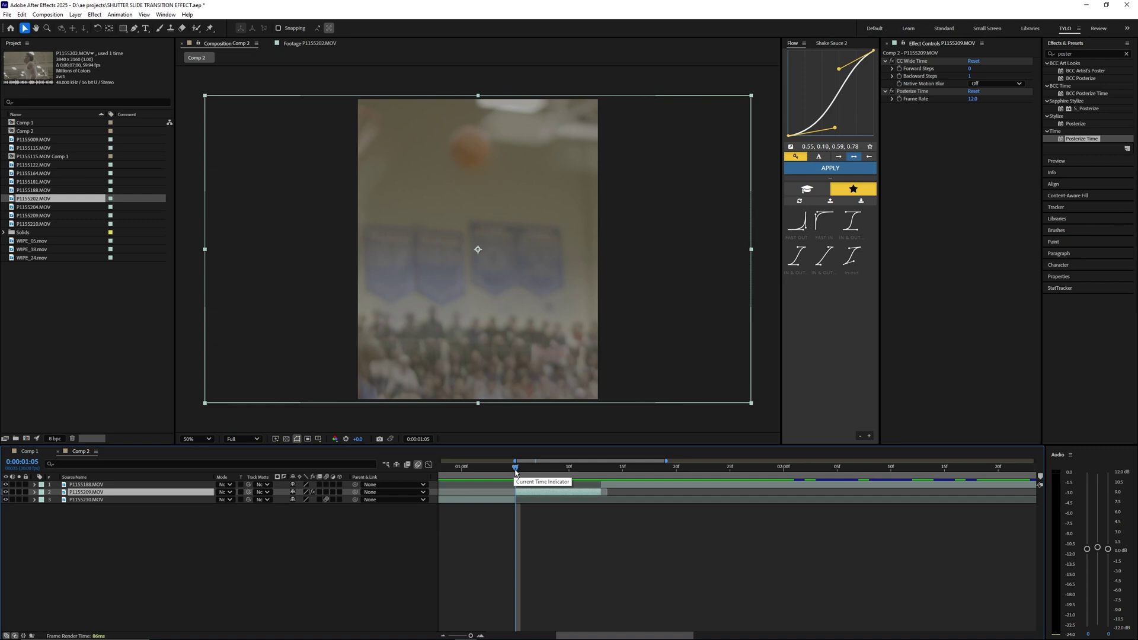
scroll(514, 472, down, 4)
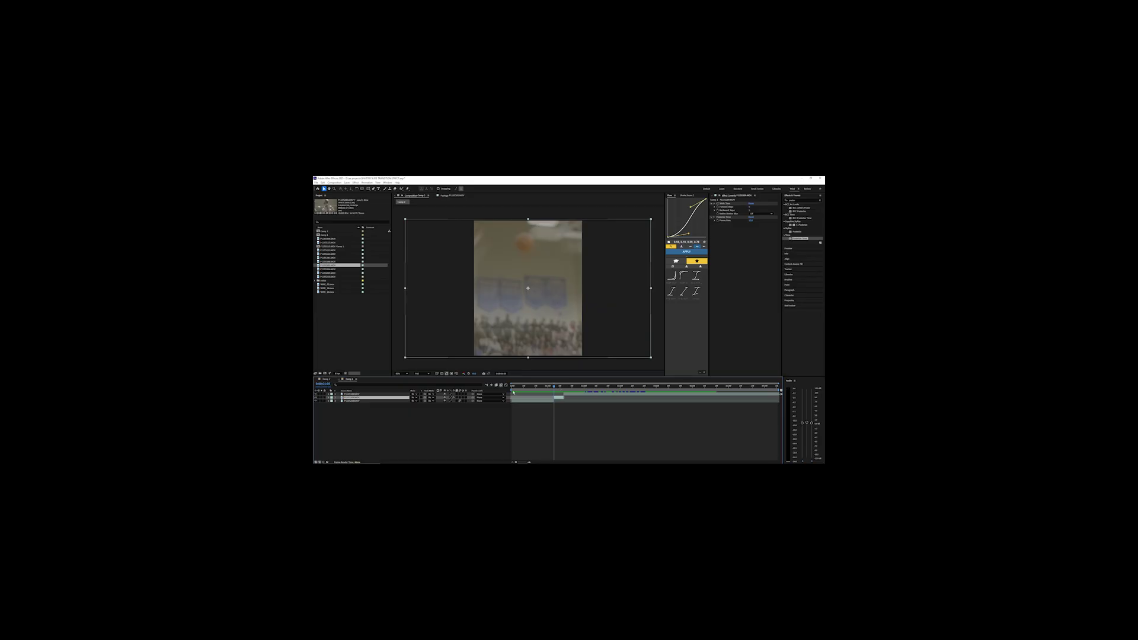